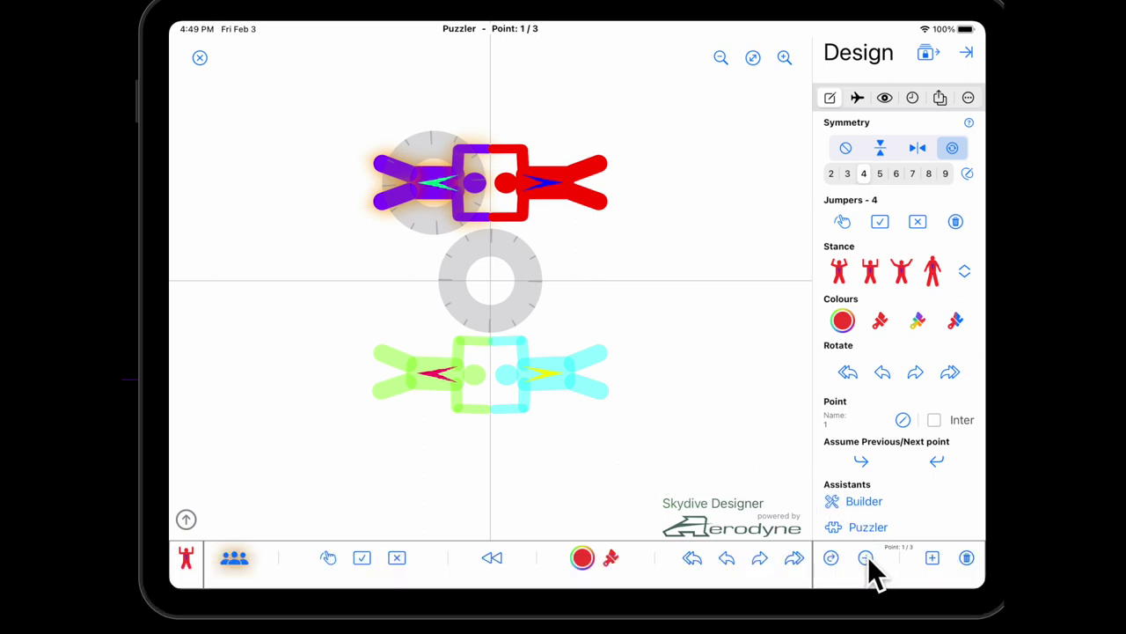
- Review the three points of the formation sequence in turn and return to point 1
left_click(867, 557)
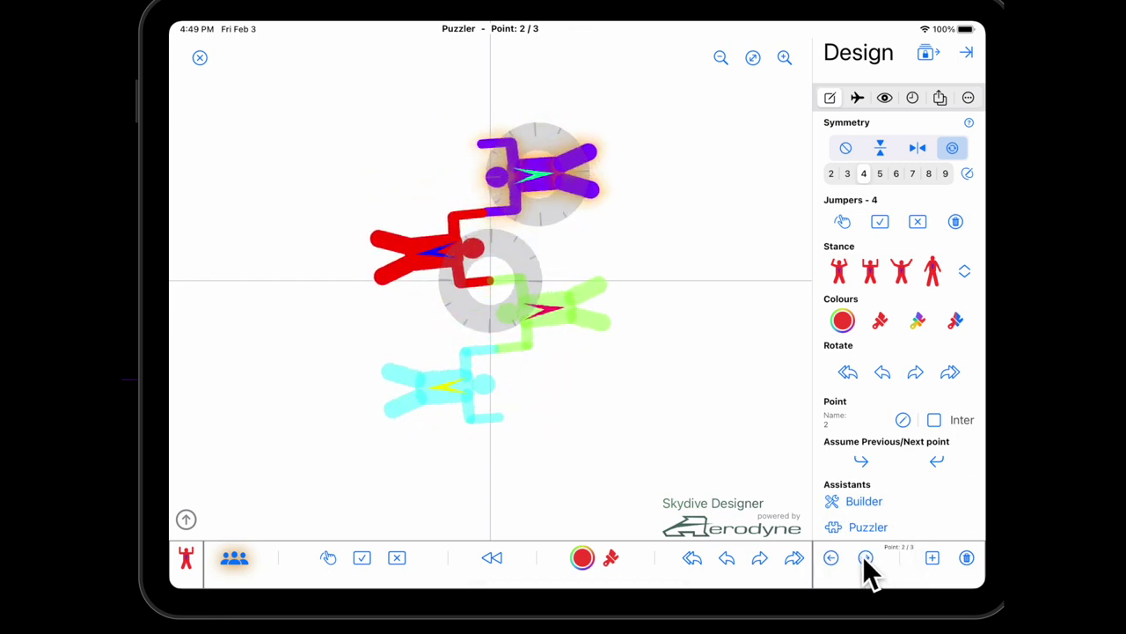
left_click(865, 557)
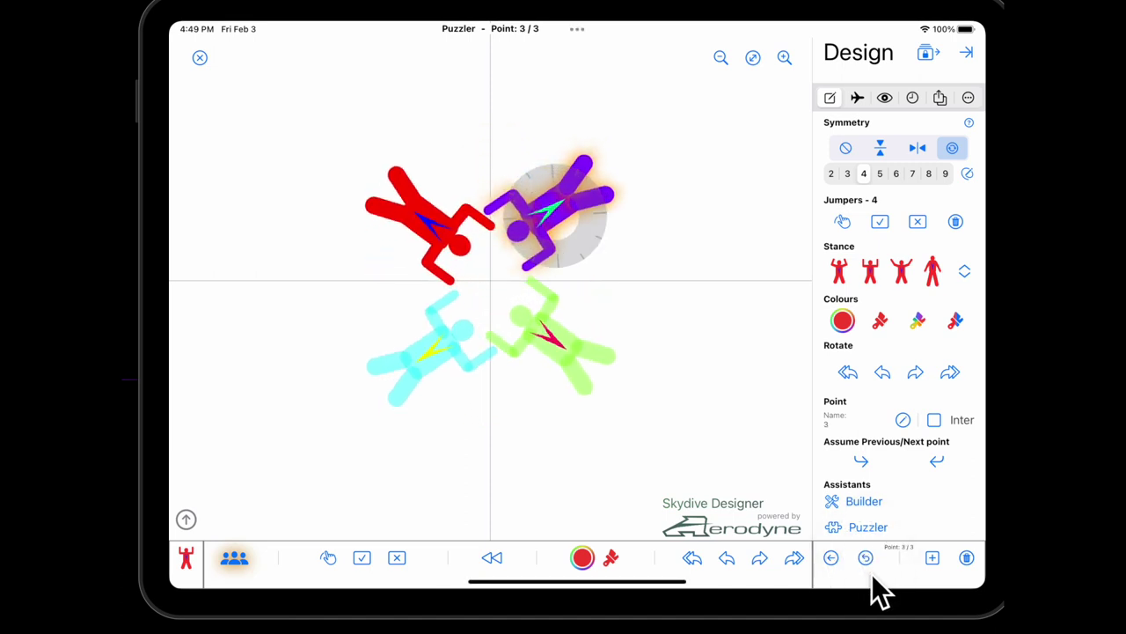
left_click(867, 563)
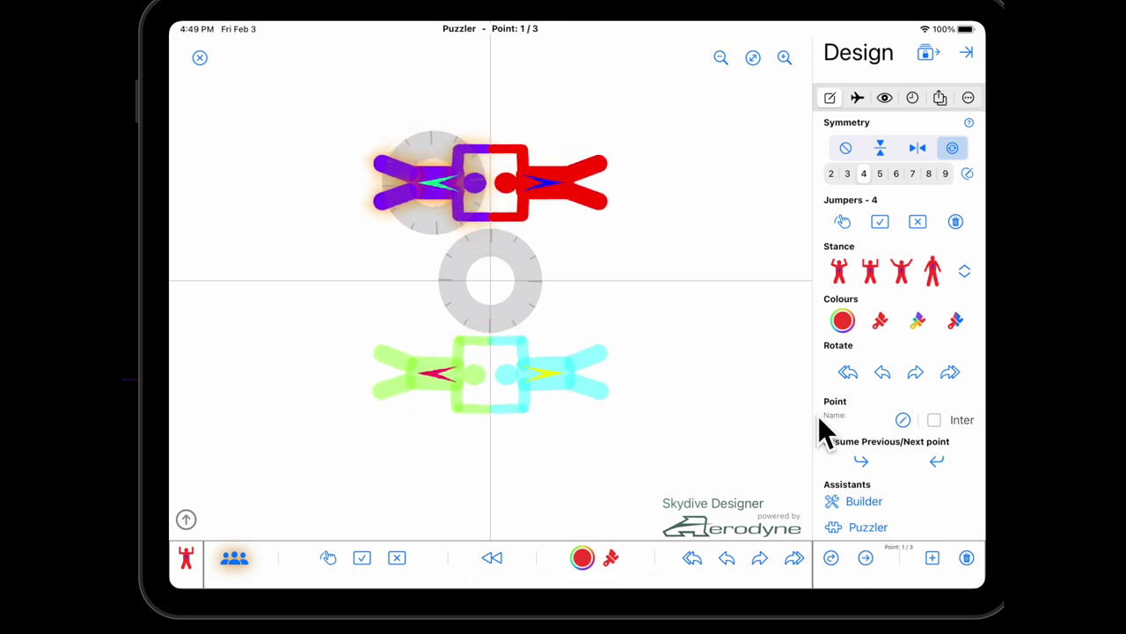
- Open the Puzzler assistant, hide the blue movement arrows and review the transitions up to point 3
left_click(868, 528)
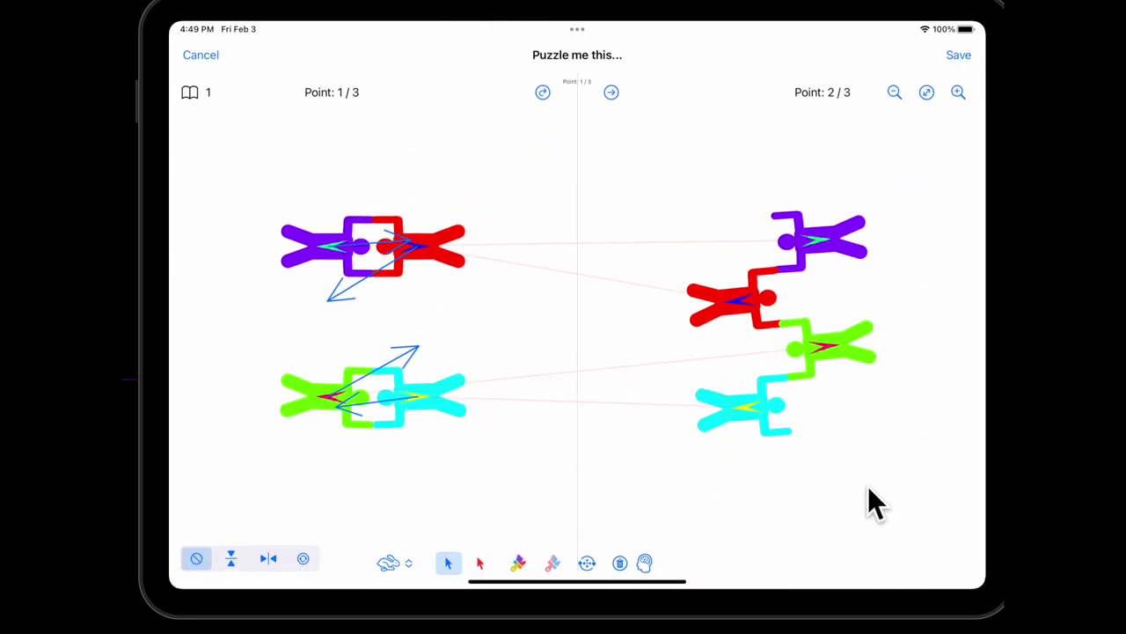
left_click(446, 560)
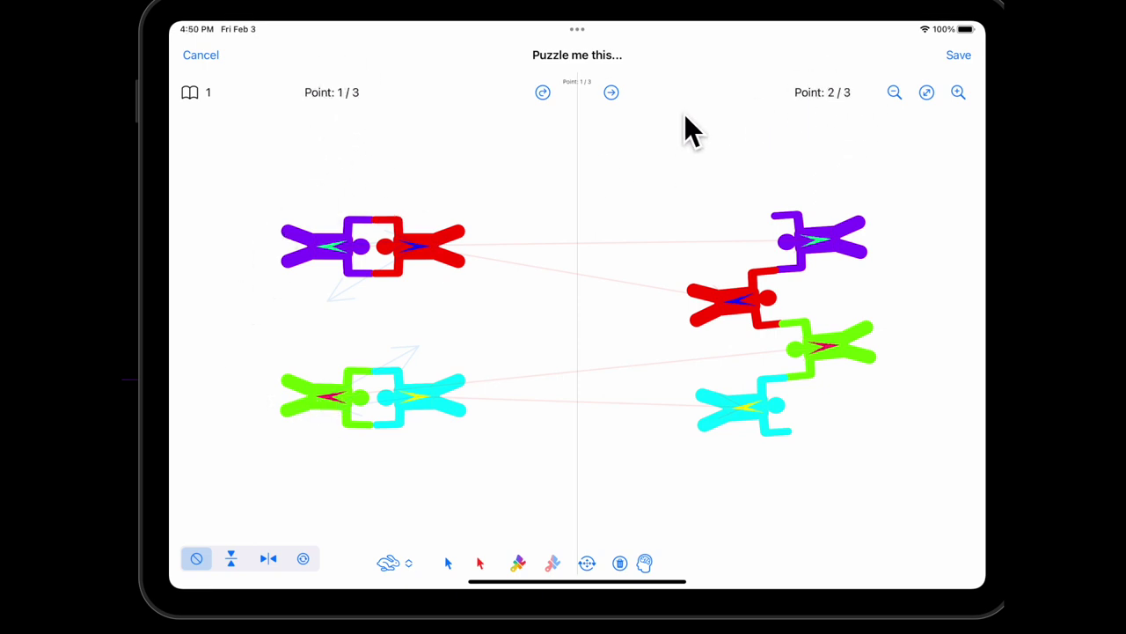
left_click(611, 92)
left_click(611, 92)
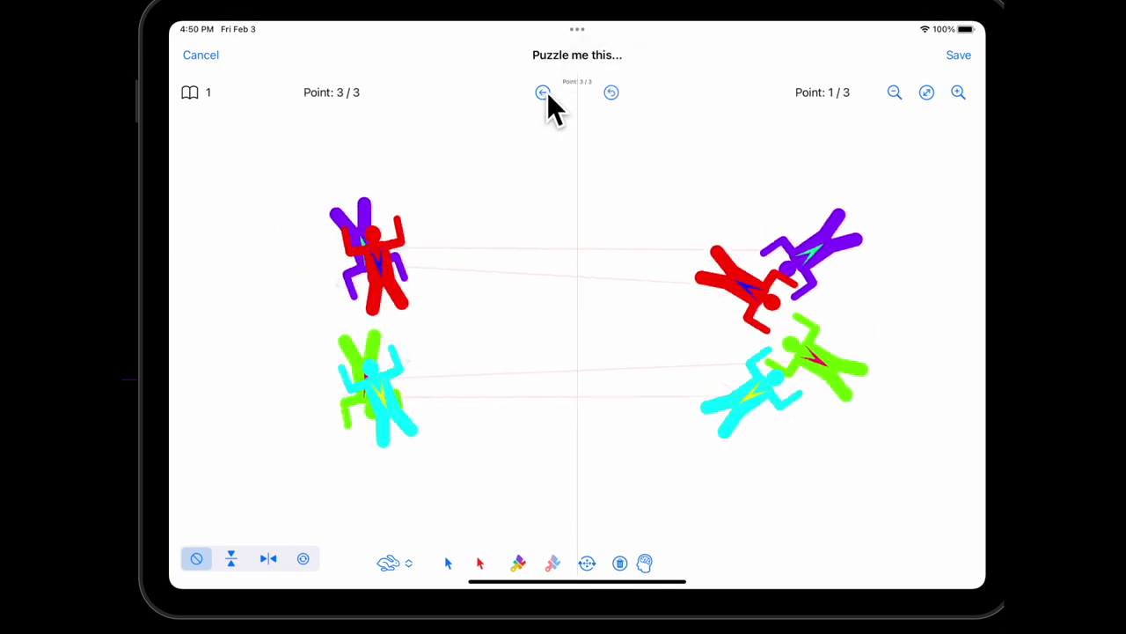
left_click(543, 91)
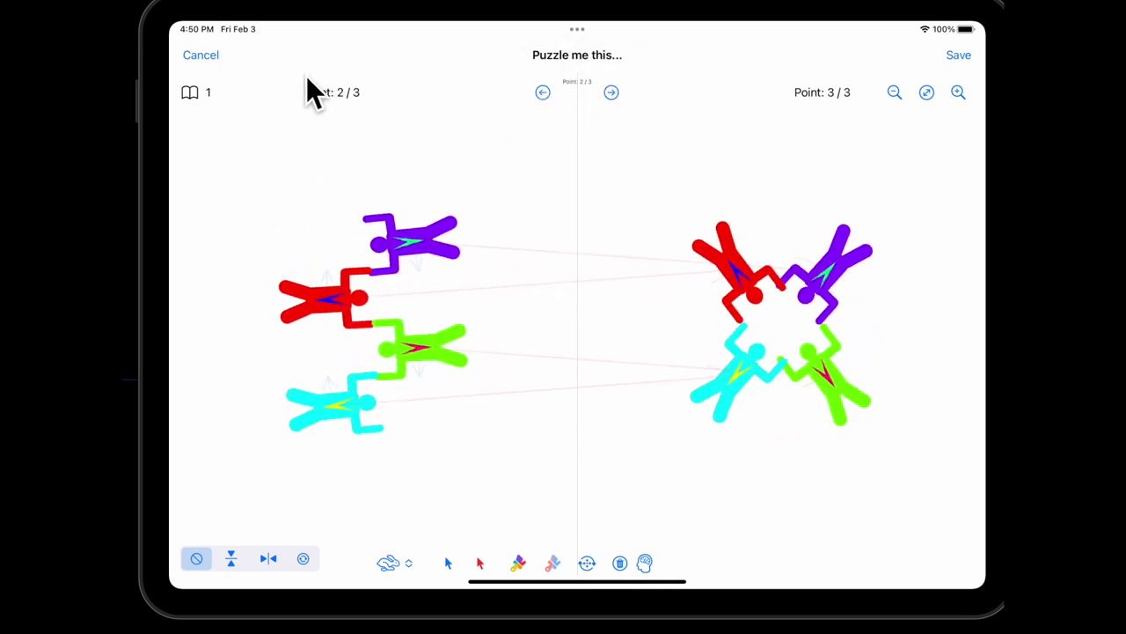
left_click(318, 95)
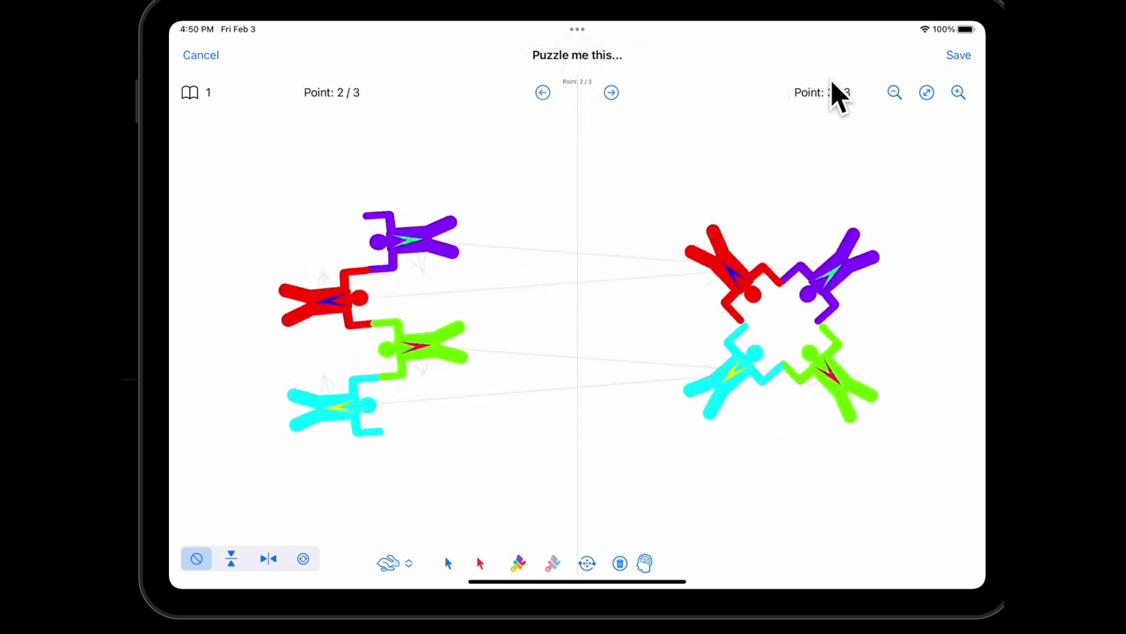
left_click(612, 92)
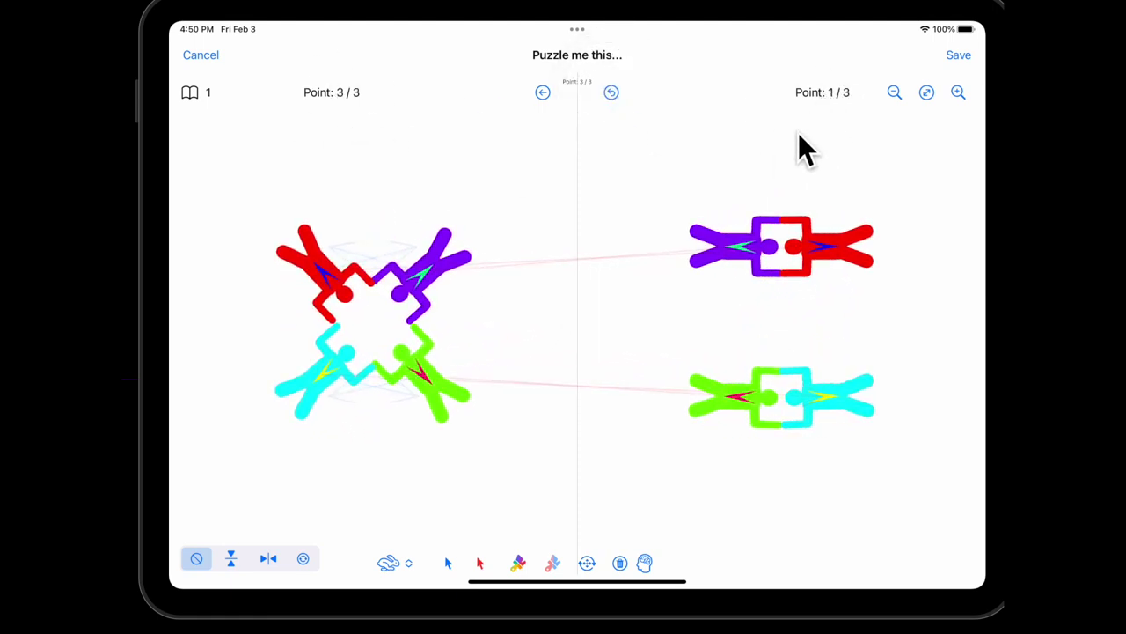
- Show the red transition arrows, trace the purple and green jumpers from point 1 to 2, and switch back to the blue movement arrows
left_click(479, 562)
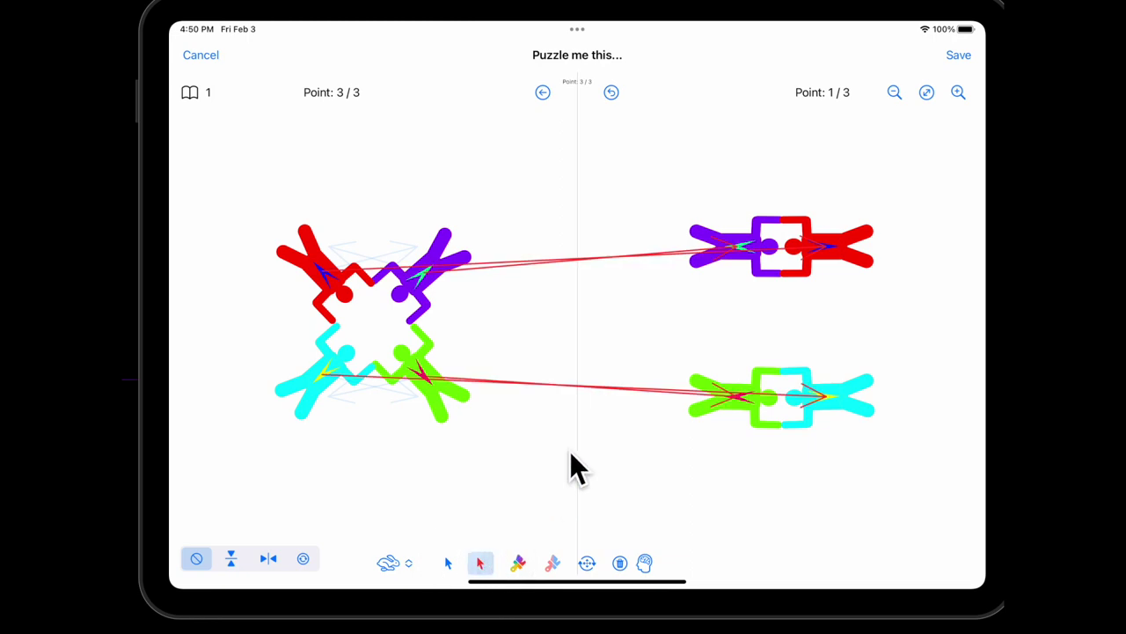
left_click(610, 91)
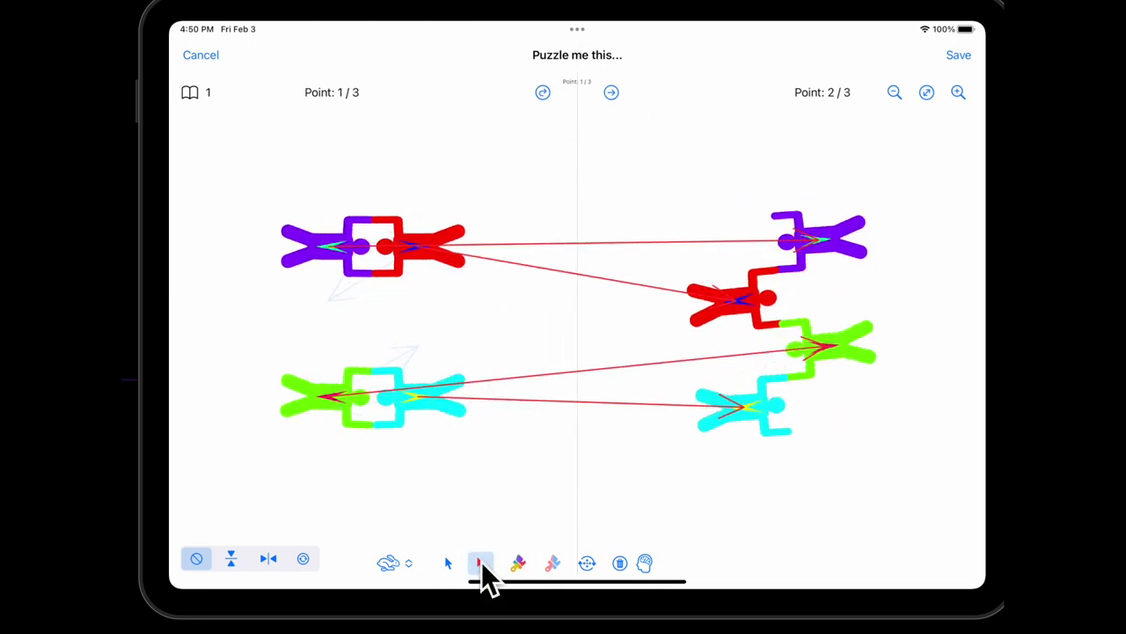
left_click(315, 253)
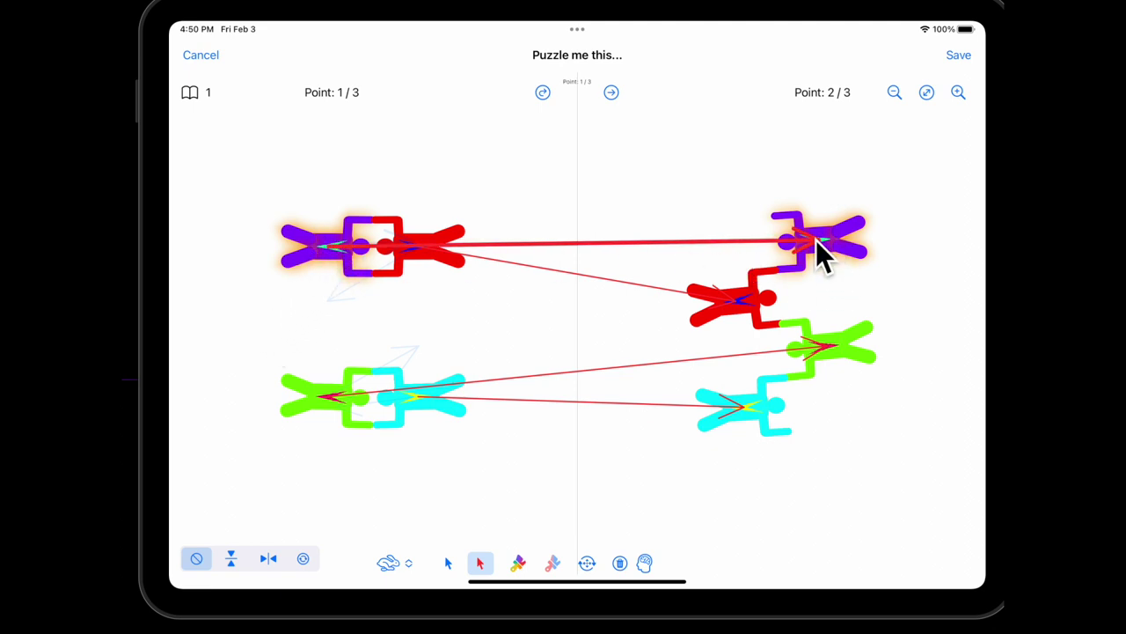
left_click(310, 400)
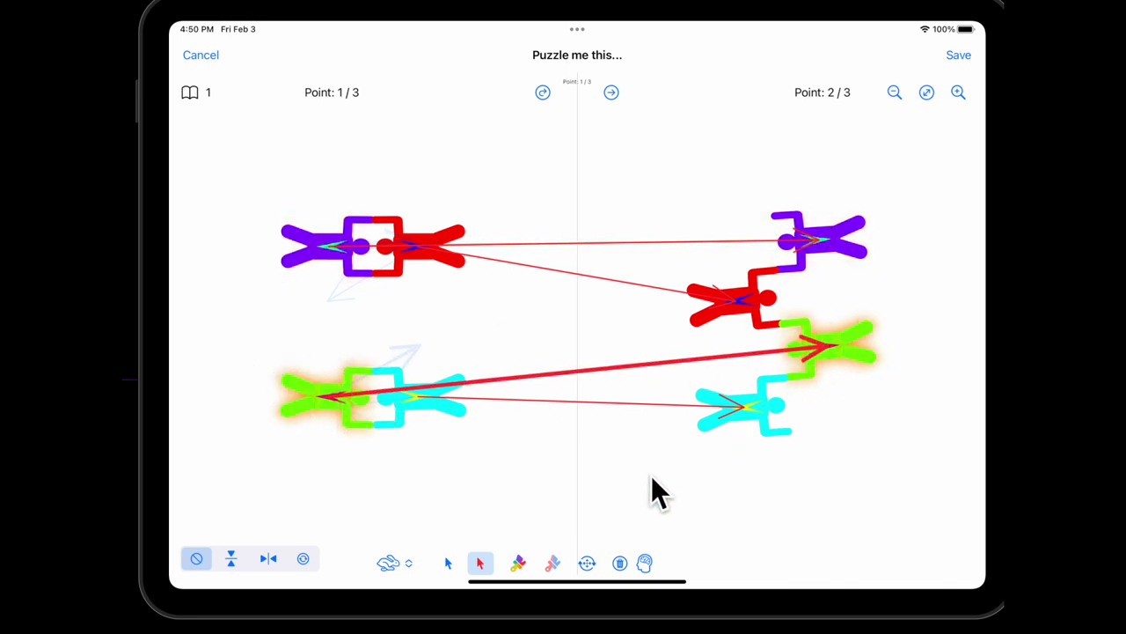
left_click(480, 561)
left_click(448, 562)
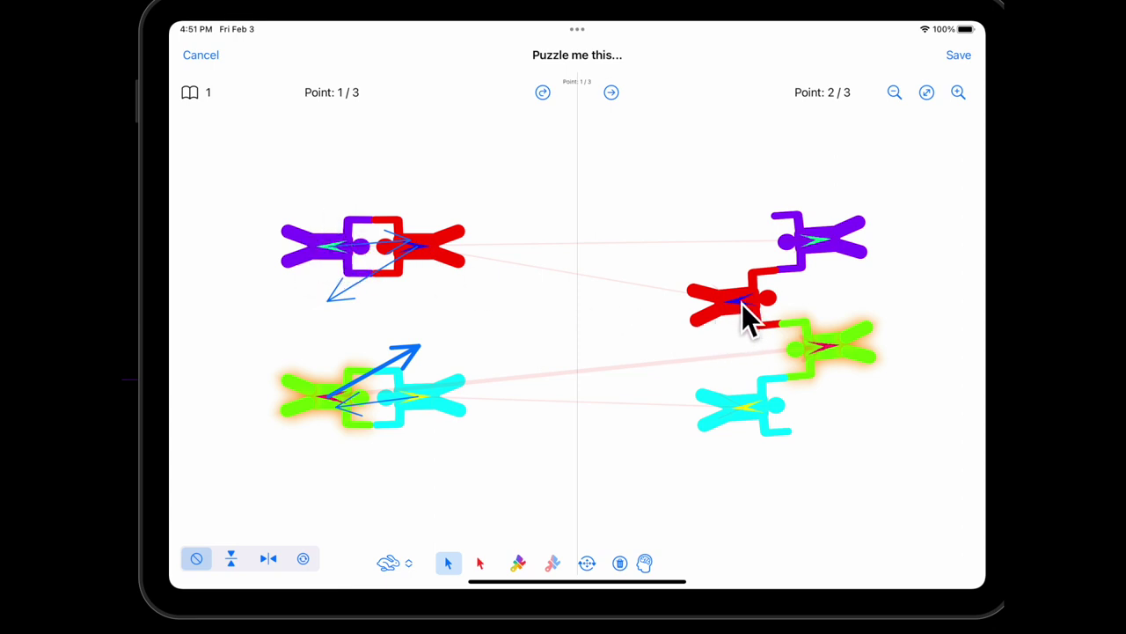
- Reassign point 1's purple jumper to the red jumper's slot at point 2, and the green jumper to the cyan jumper's slot
left_click(322, 247)
left_click_drag(348, 268, 741, 307)
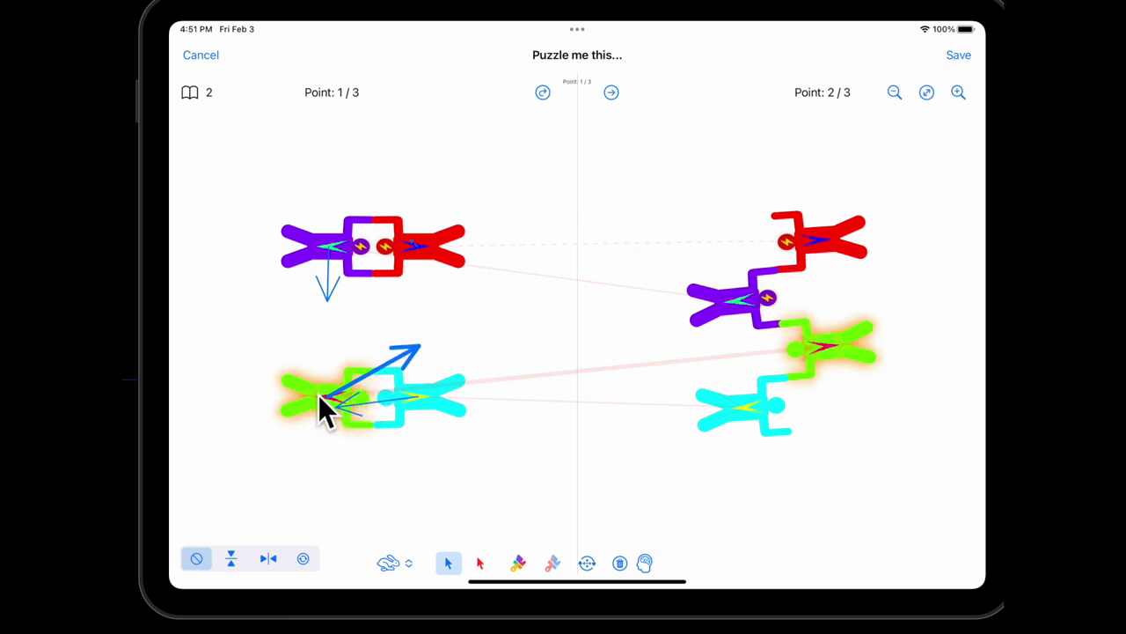
left_click_drag(321, 395, 739, 424)
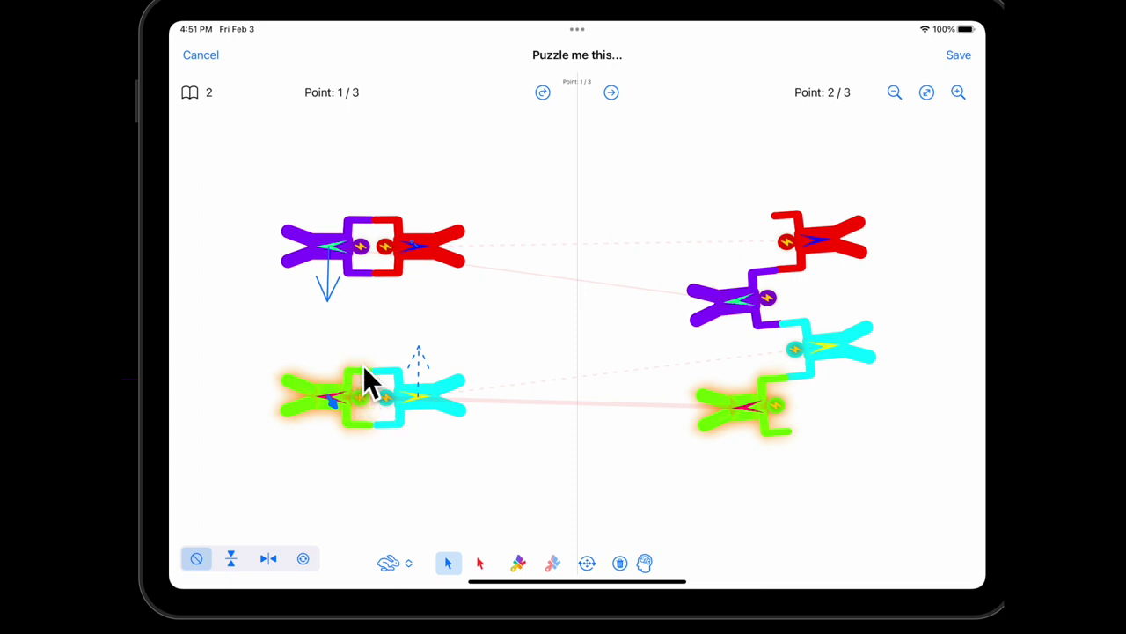
- Advance to point 3, clear its jumper links and have the transition back to point 1 solved automatically
left_click(205, 90)
left_click(612, 92)
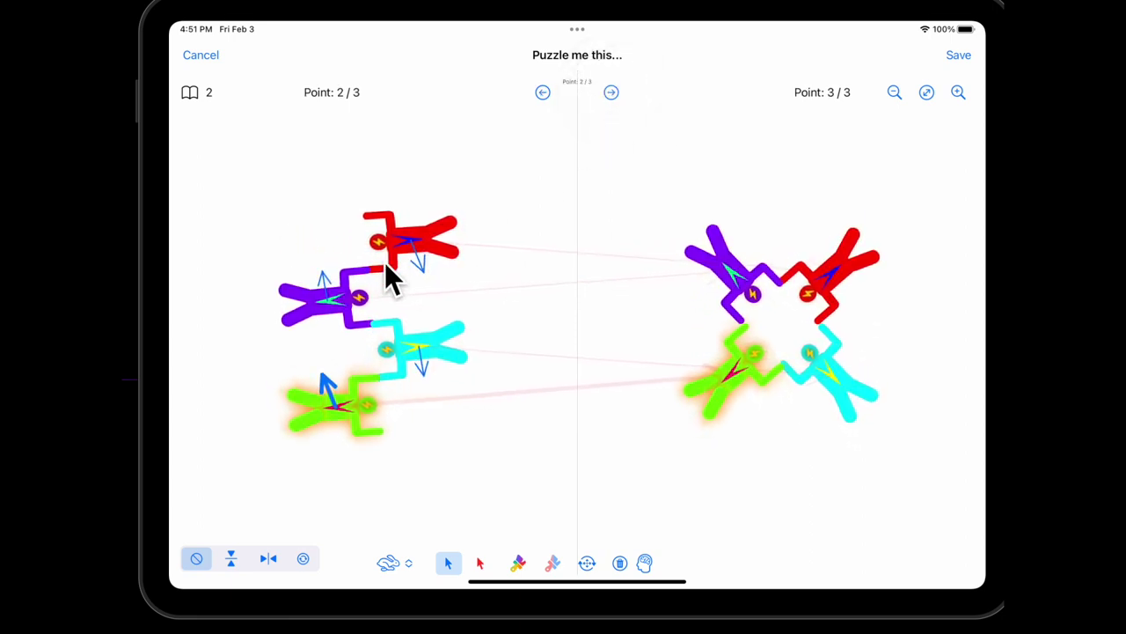
left_click(612, 94)
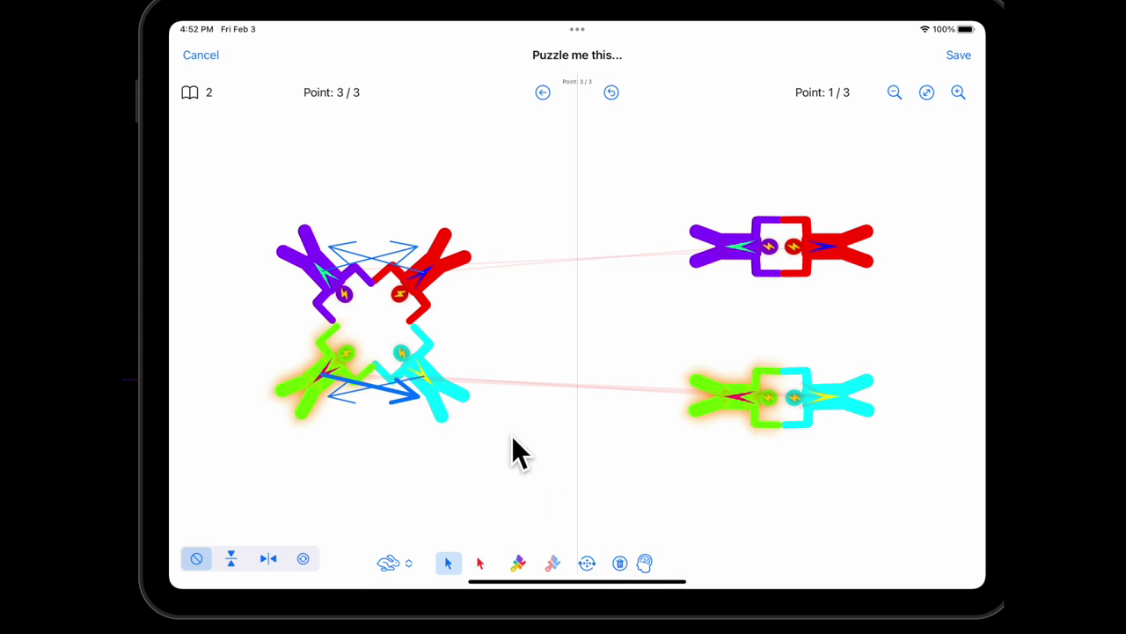
left_click(620, 563)
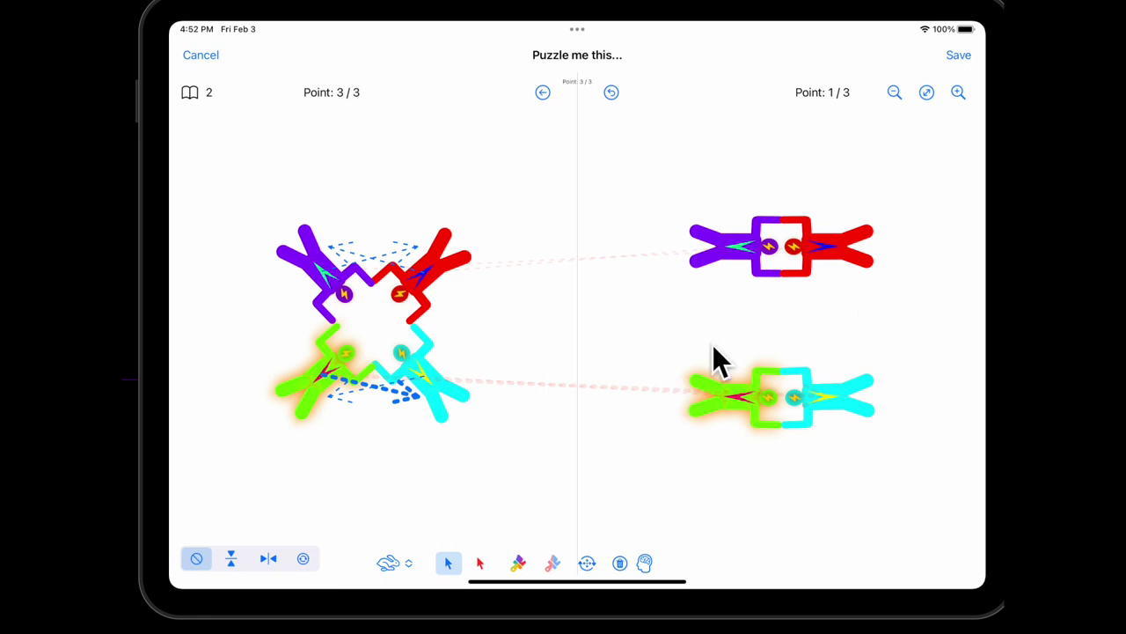
left_click(645, 563)
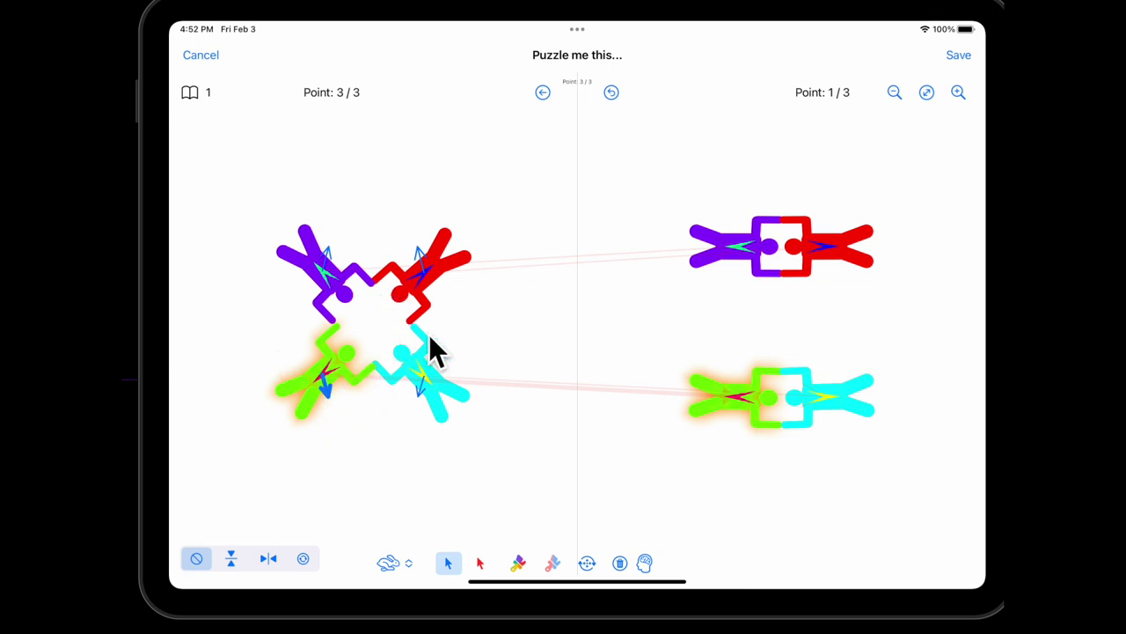
- Review the solved transitions through all three points and leave the Puzzler without saving
left_click(612, 91)
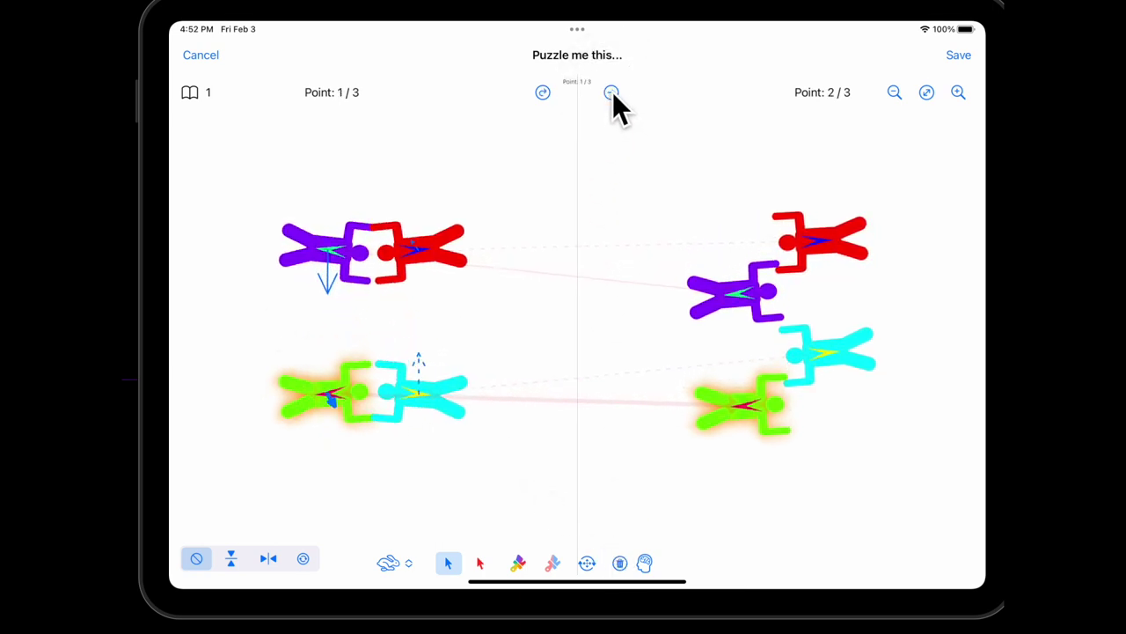
left_click(613, 92)
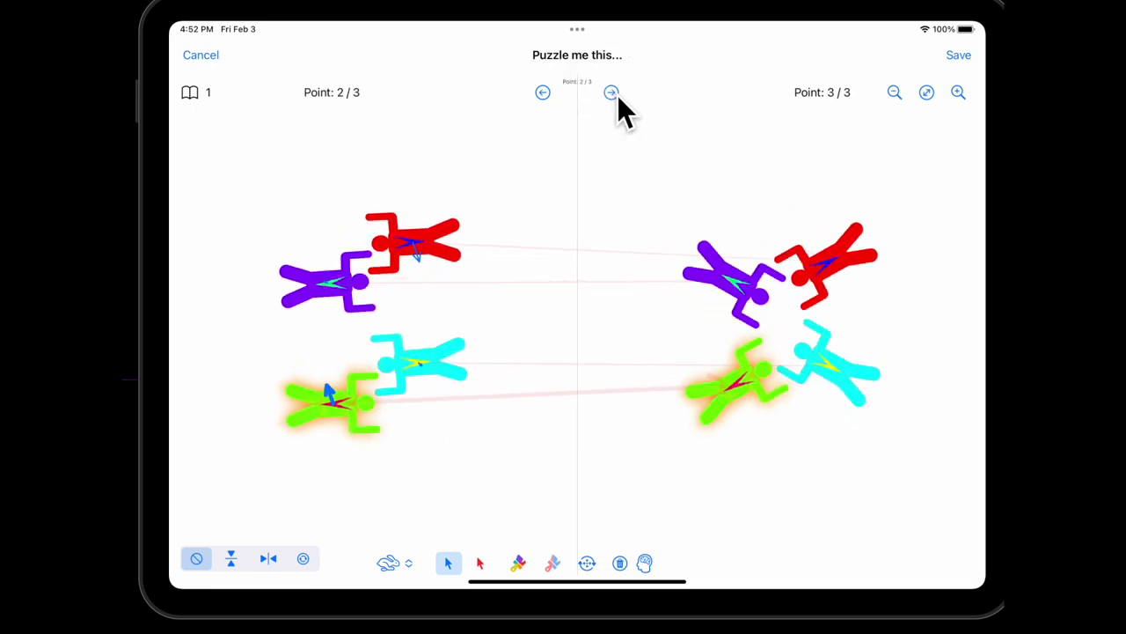
left_click(612, 92)
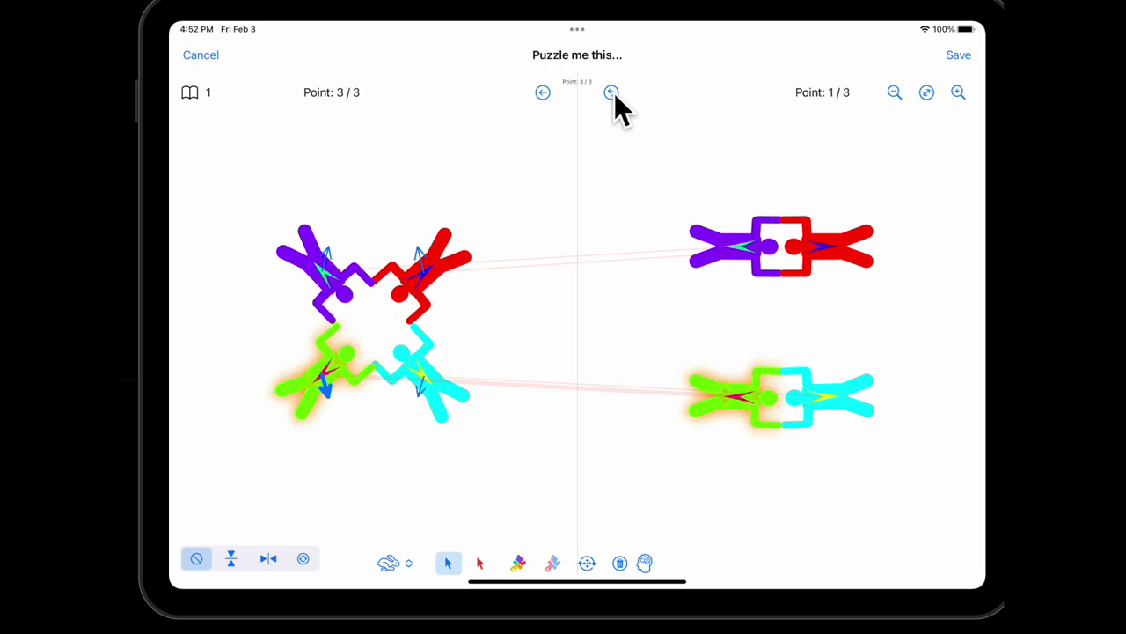
left_click(612, 93)
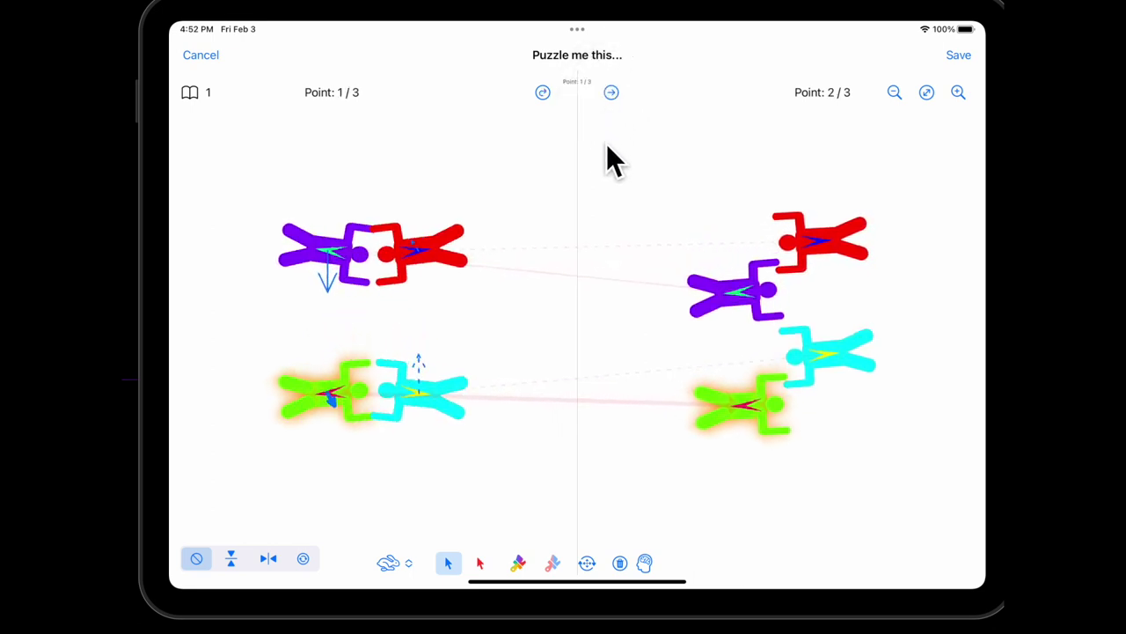
left_click(201, 55)
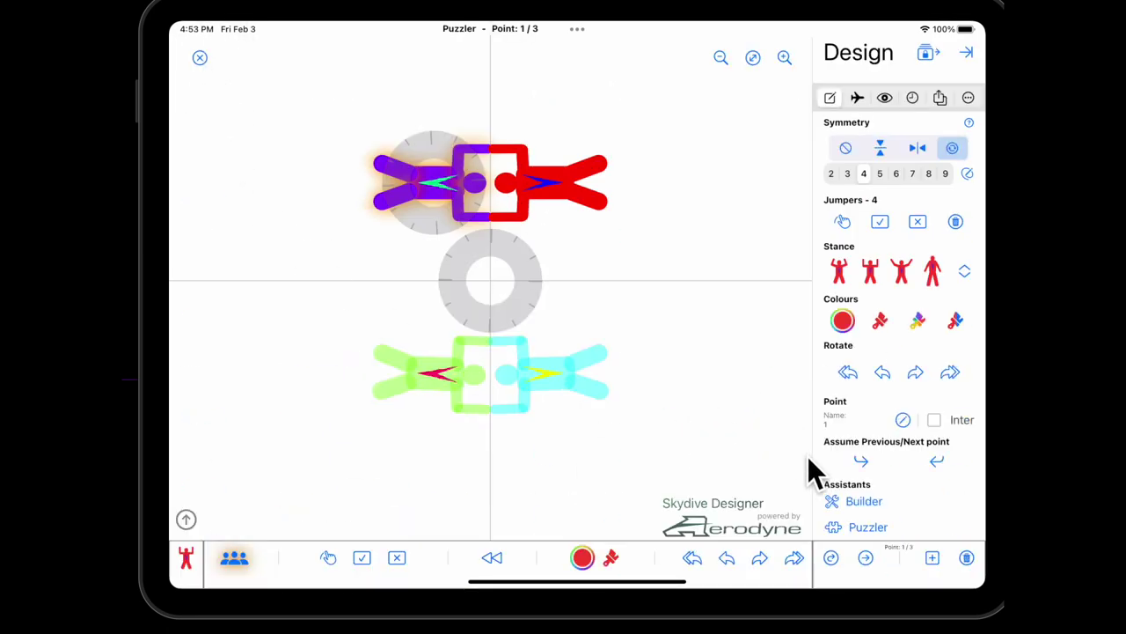
- Reopen the Puzzler, set rotational symmetry to 2 and assign point 1's purple jumper to the red jumper's slot at point 2
left_click(867, 526)
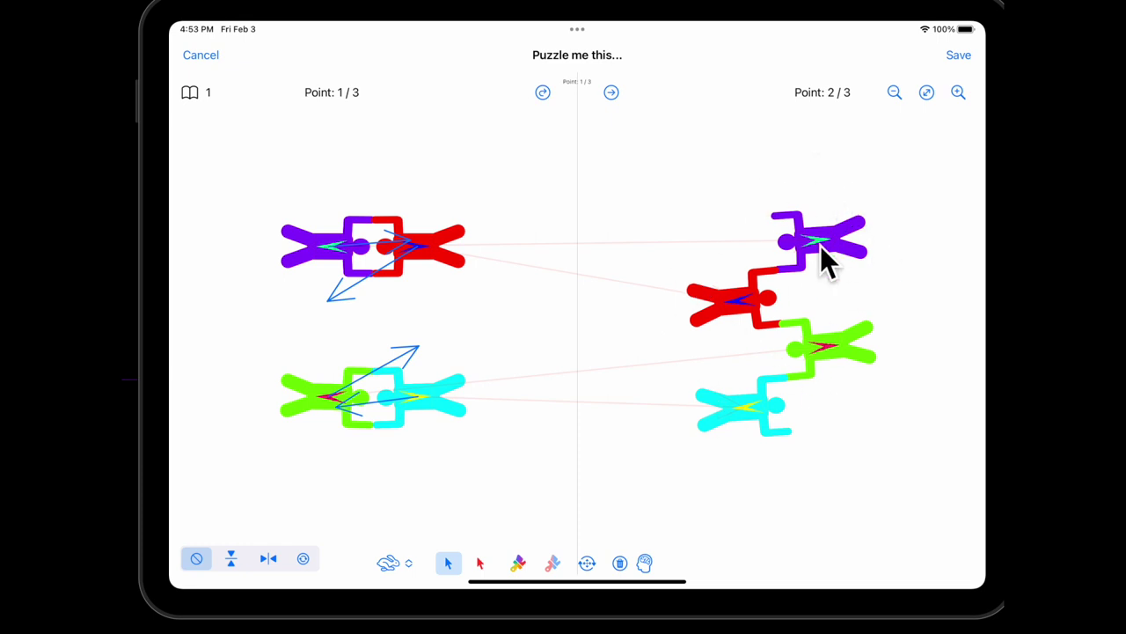
left_click(303, 558)
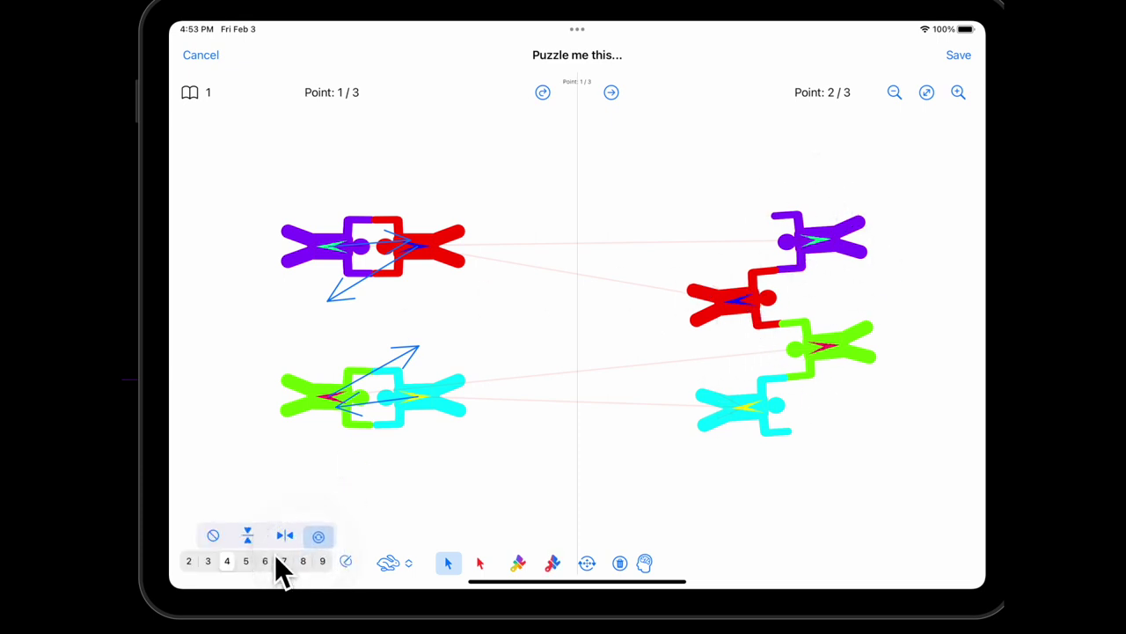
left_click(189, 560)
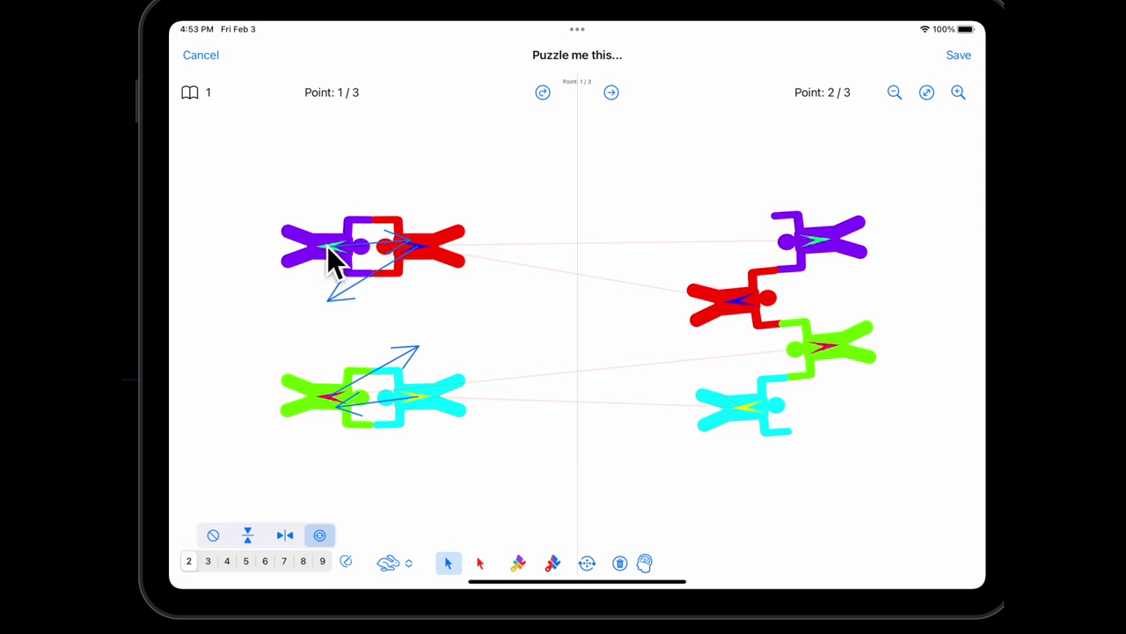
left_click_drag(327, 245, 742, 307)
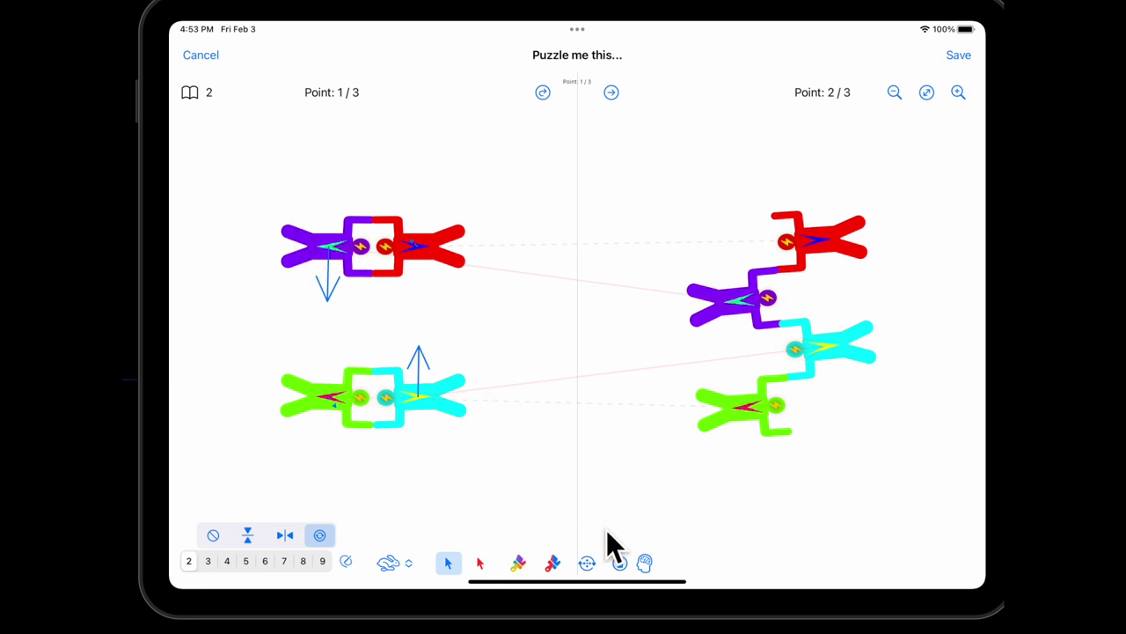
- At point 3, link the purple jumper to the purple jumper's slot in the following point 1 formation
left_click(611, 93)
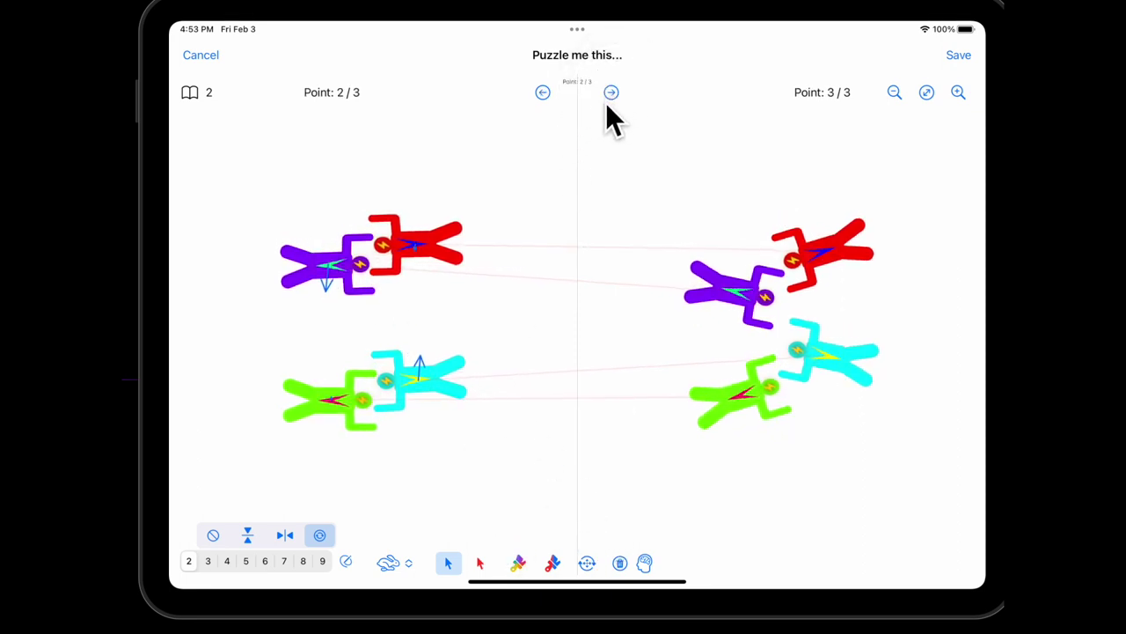
left_click(612, 93)
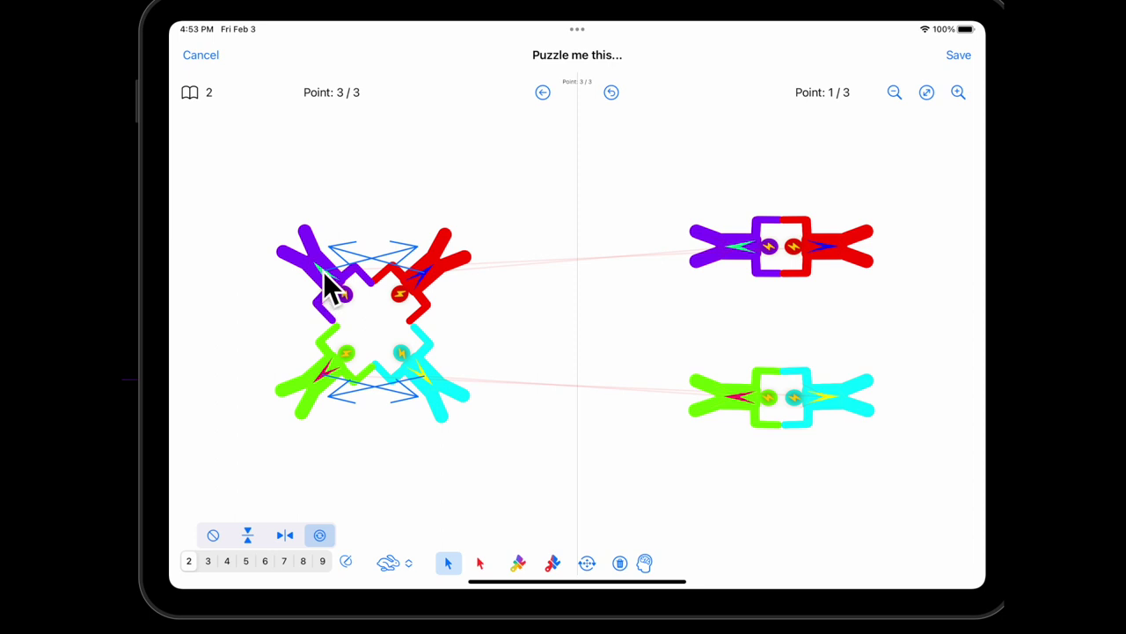
left_click_drag(323, 271, 728, 256)
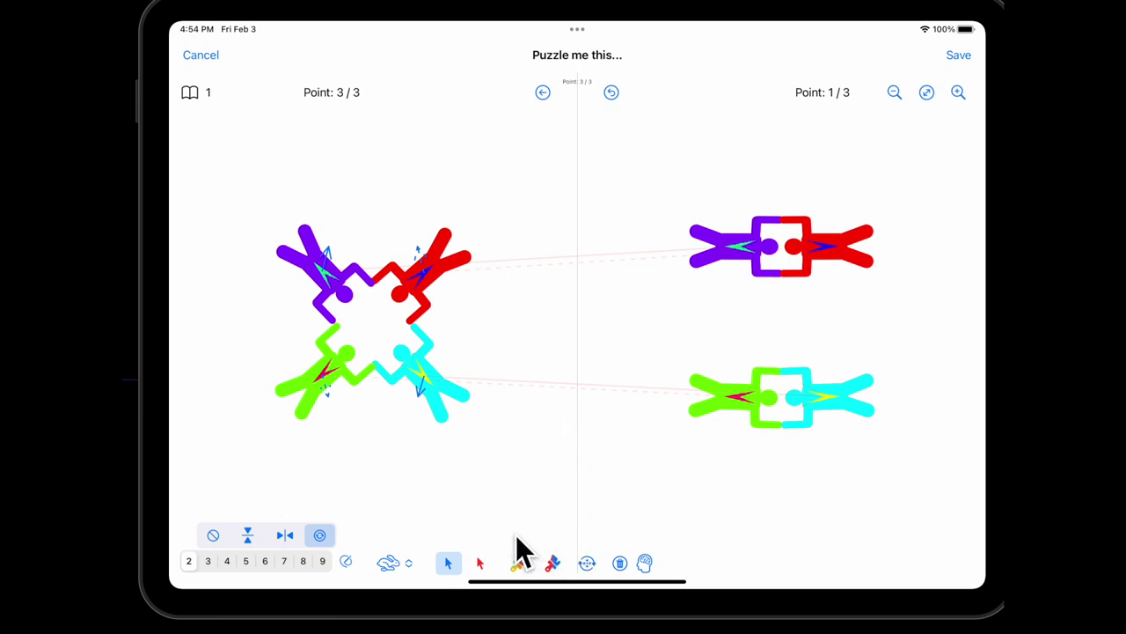
- Return to point 1 and open the options for rotating and flipping the formation that follows it
left_click(543, 91)
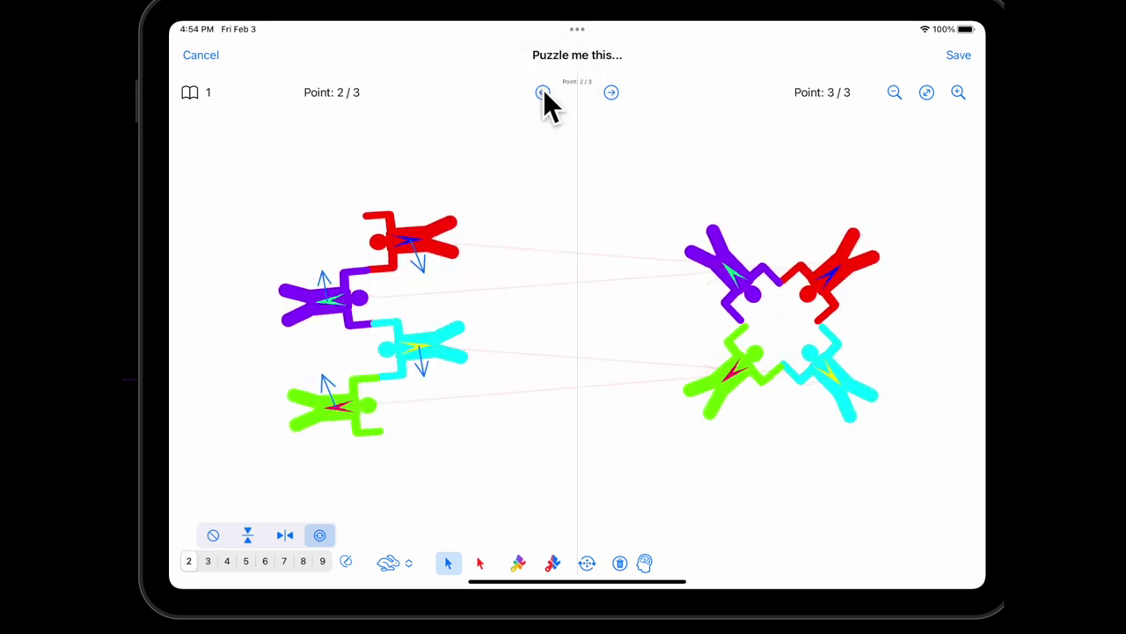
left_click(543, 92)
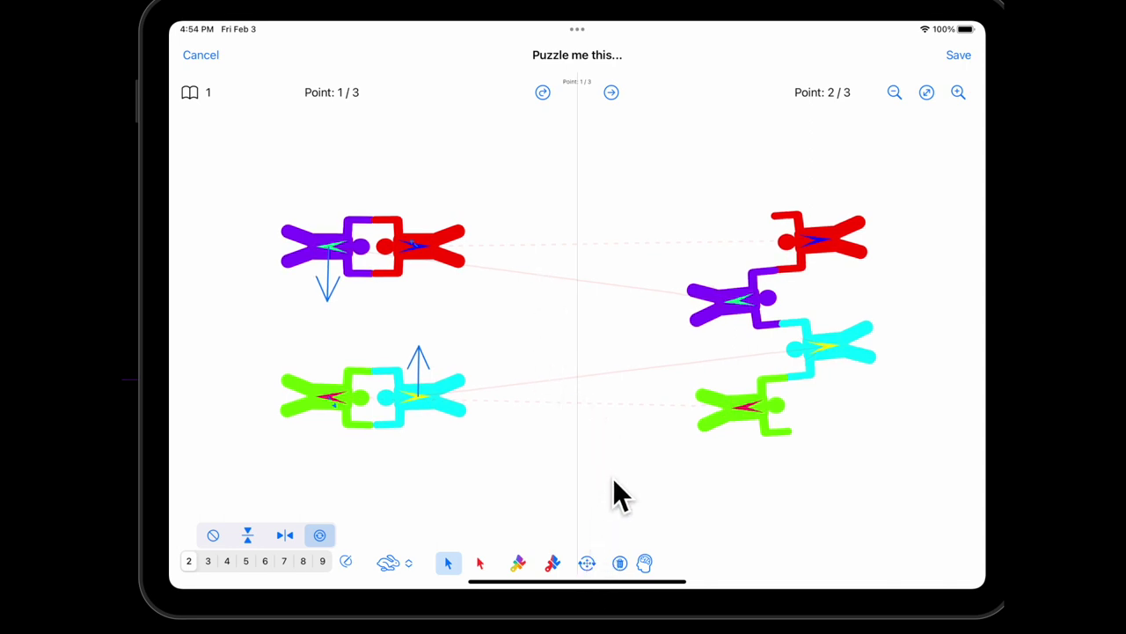
left_click(588, 562)
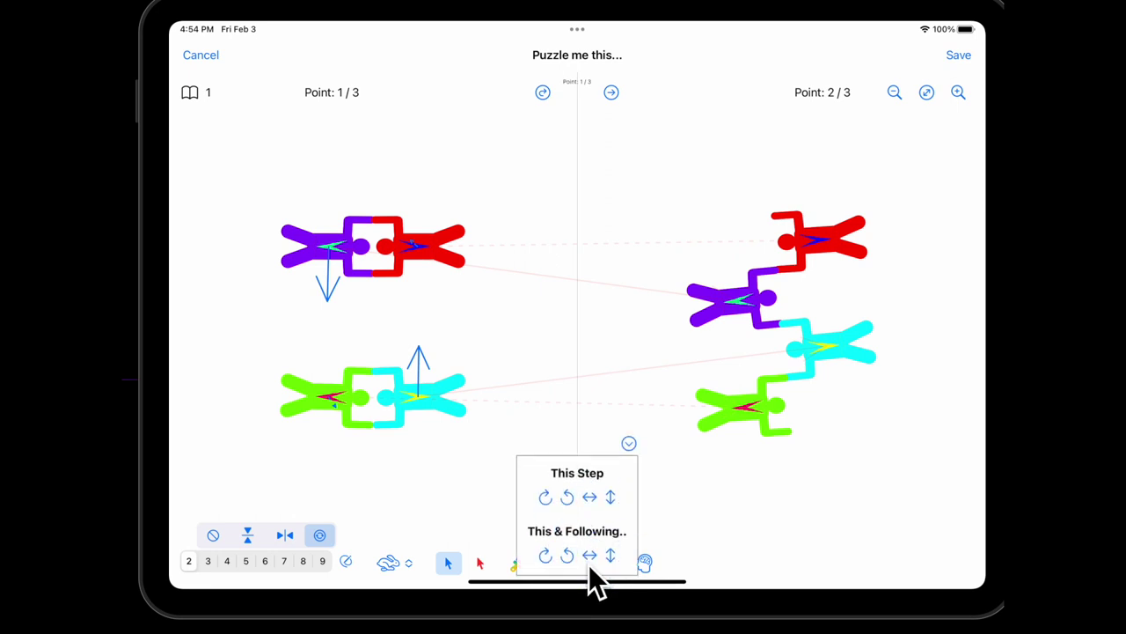
- Try rotating the point 2 formation alone in both directions, leaving it turned clockwise
left_click(568, 496)
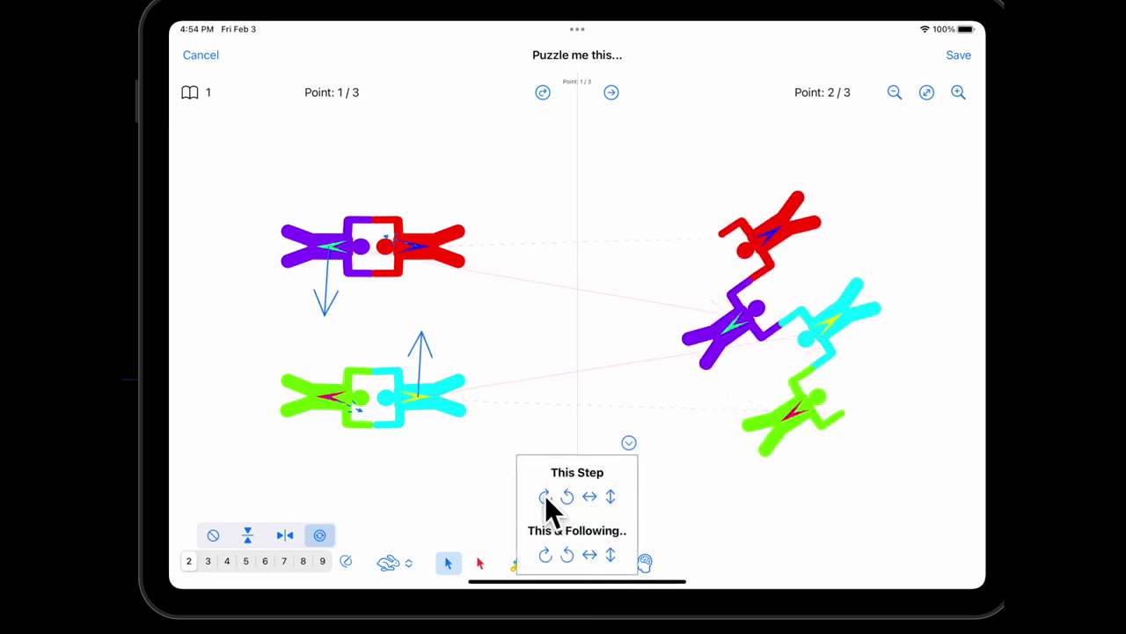
left_click(545, 495)
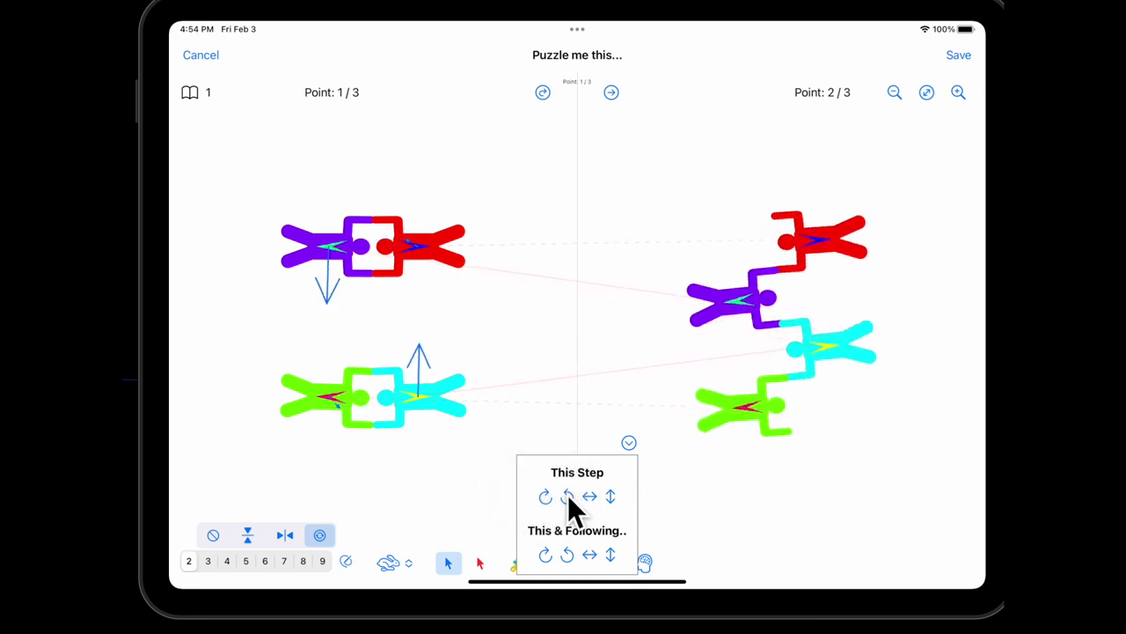
left_click(568, 496)
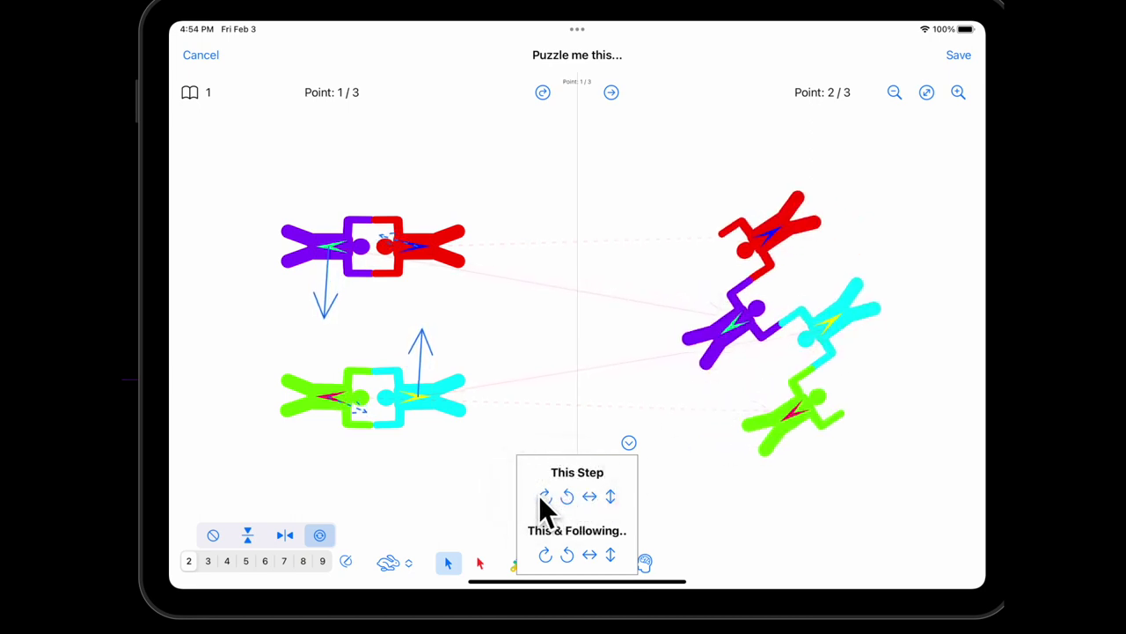
left_click(541, 496)
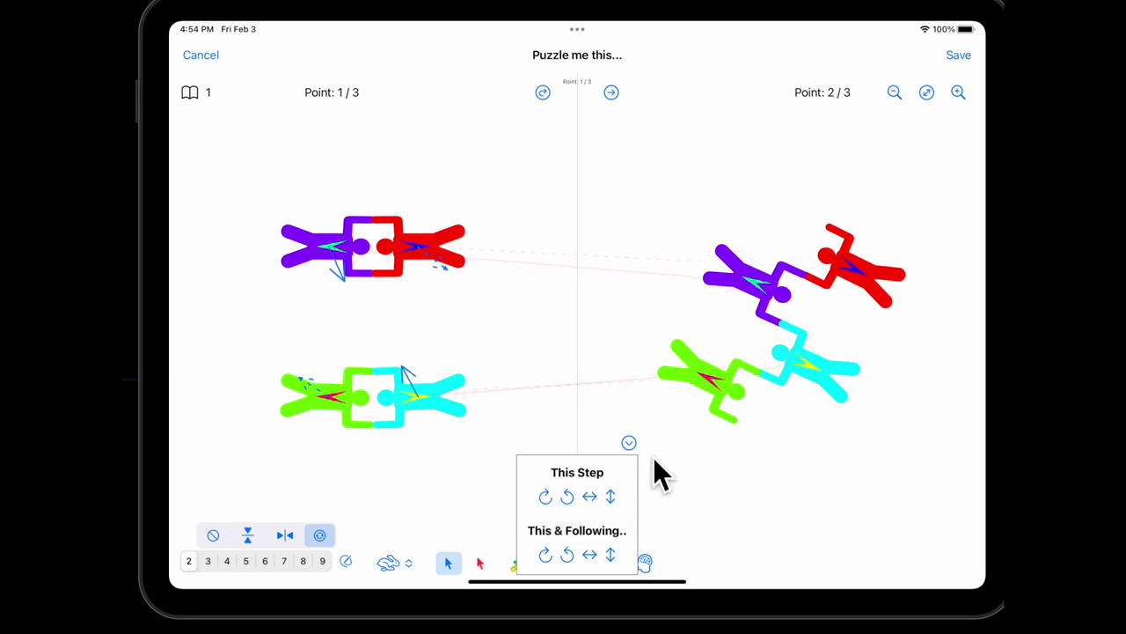
left_click(629, 442)
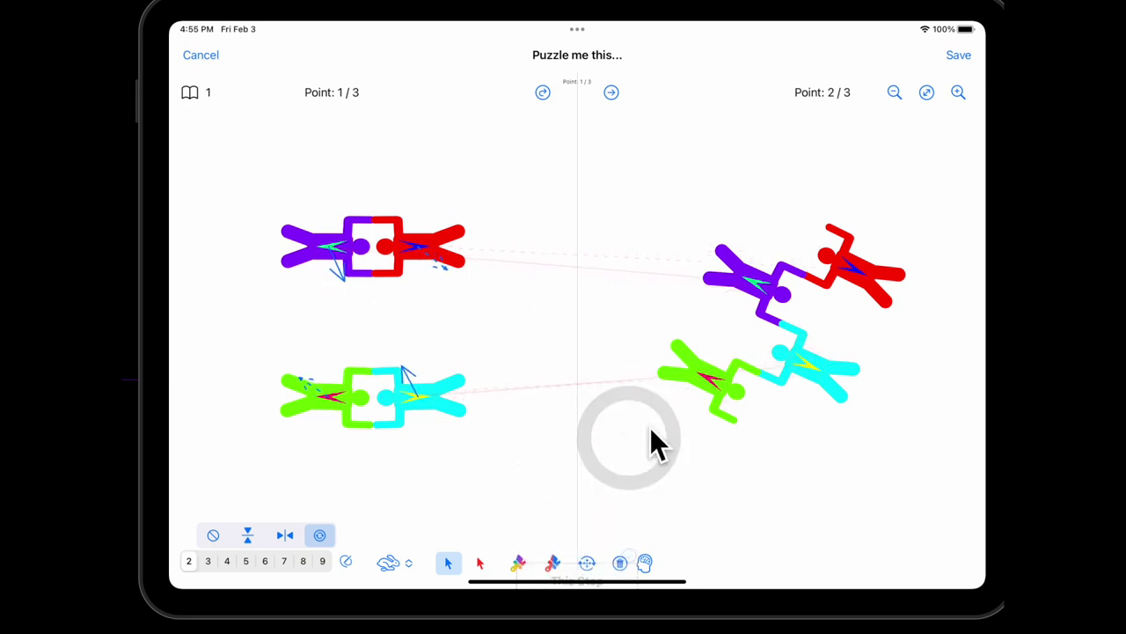
- Check the transition from point 2 to point 3, then turn the point 2 formation alone back counterclockwise
left_click(611, 92)
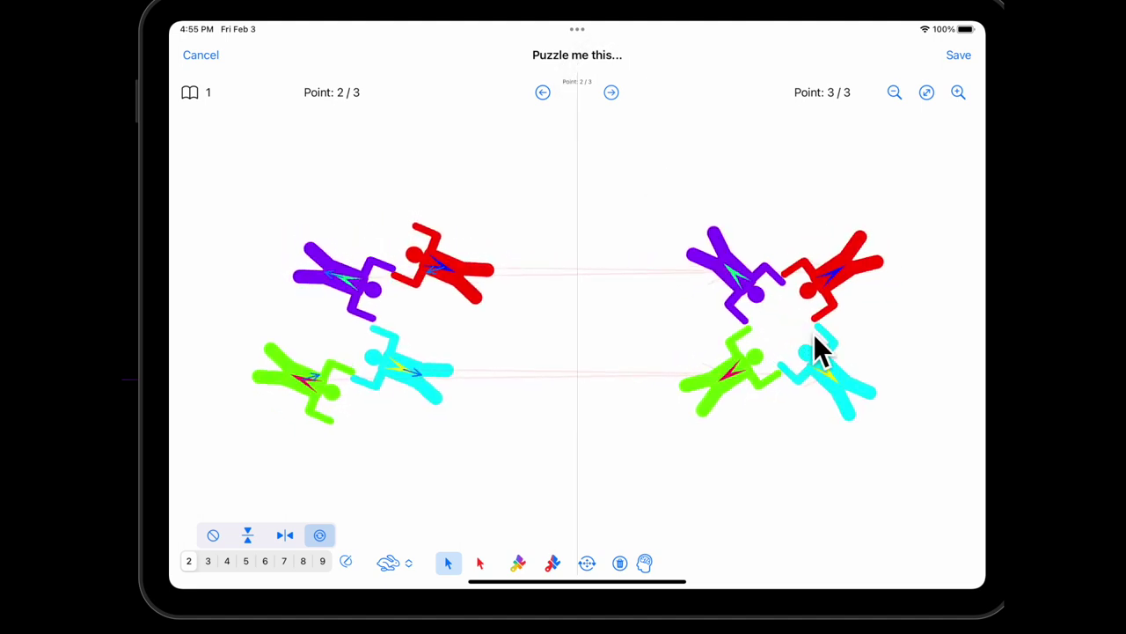
left_click(543, 92)
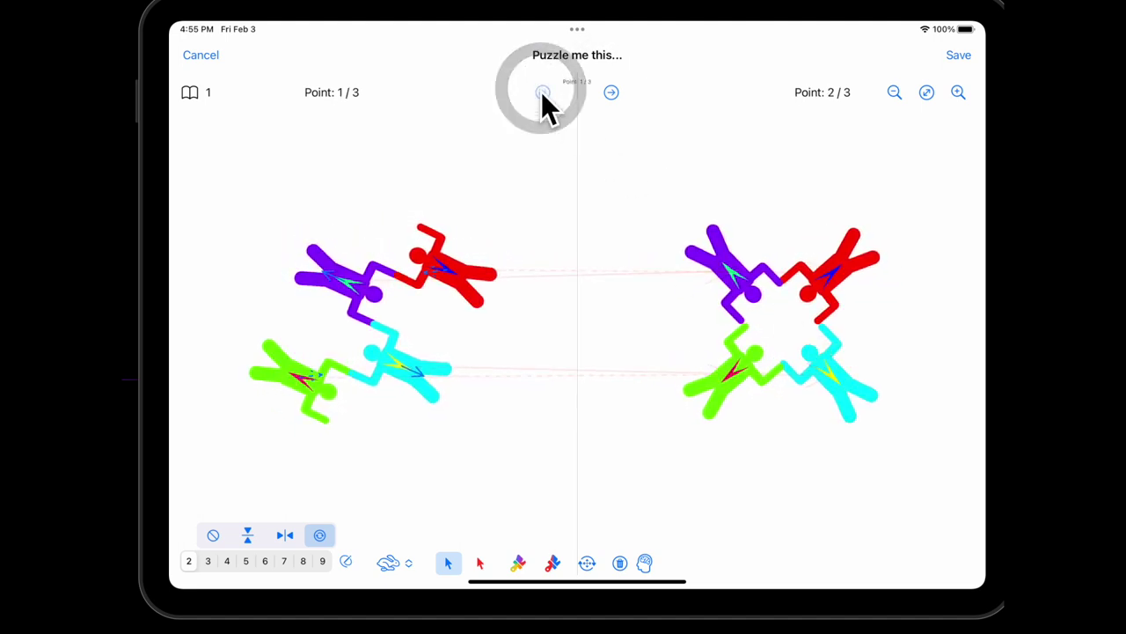
left_click(587, 563)
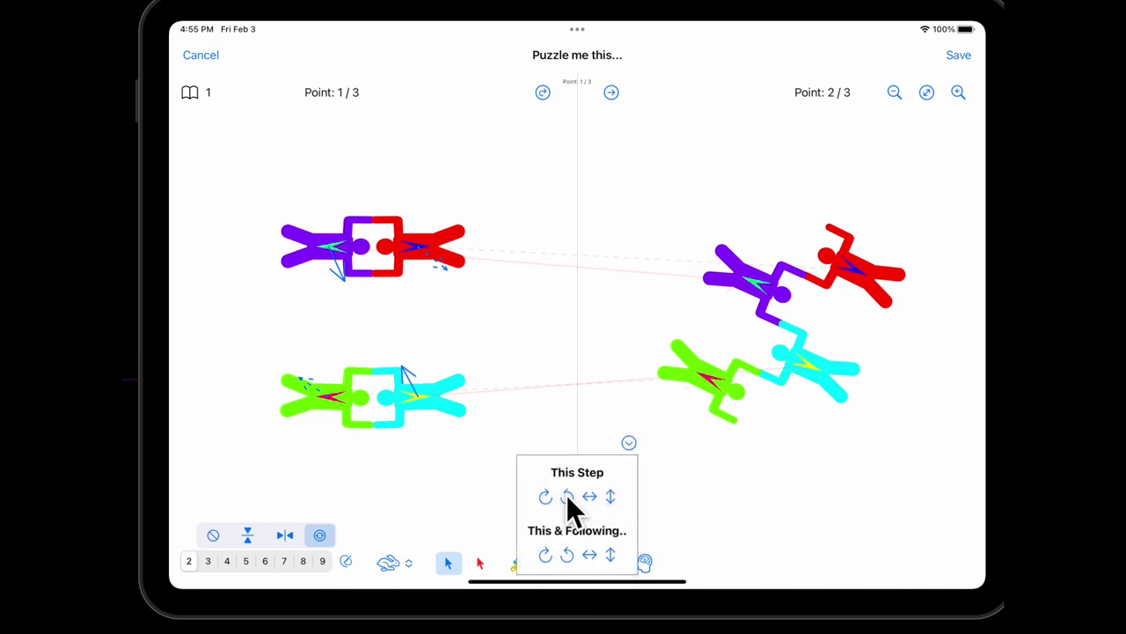
left_click(566, 495)
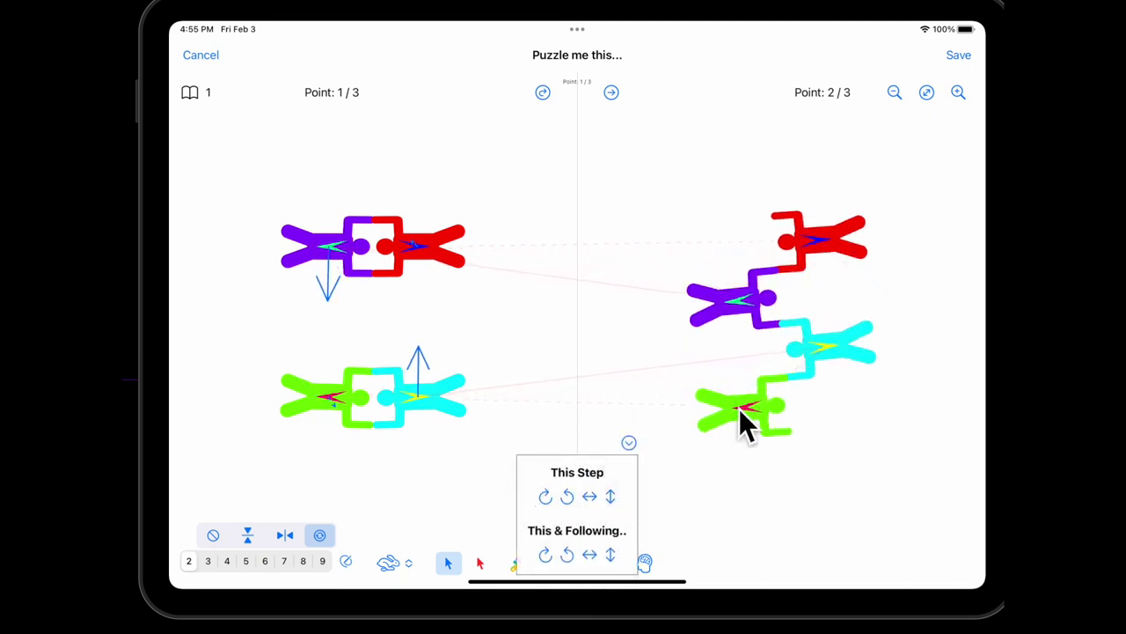
- Rotate point 2 and all following formations clockwise together and check the transition from point 2 to point 3
left_click(547, 554)
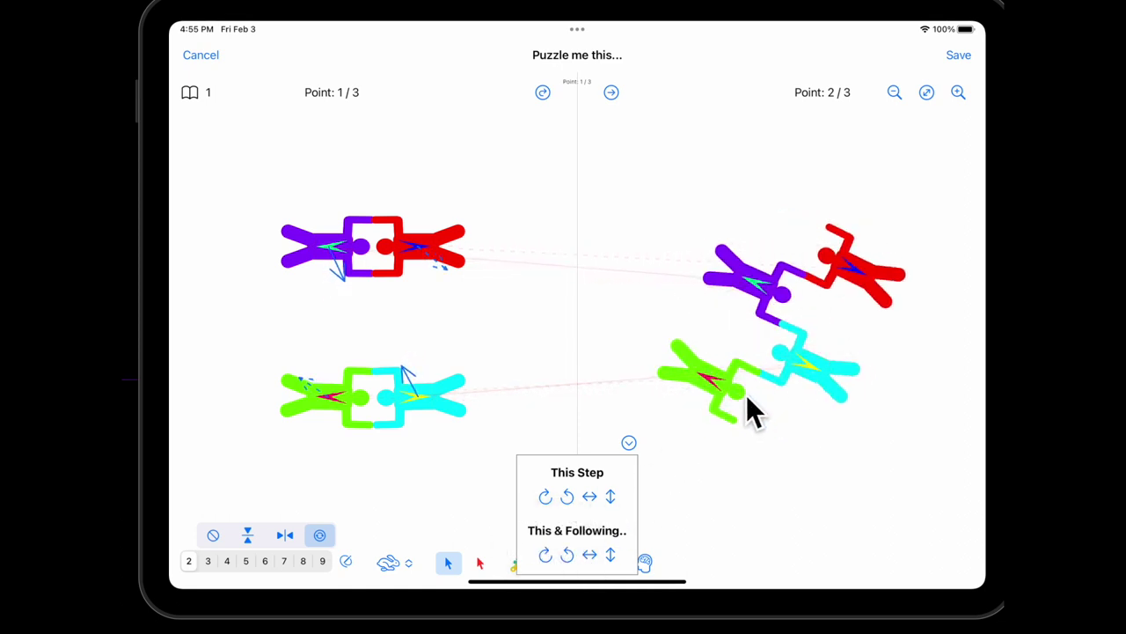
left_click(611, 92)
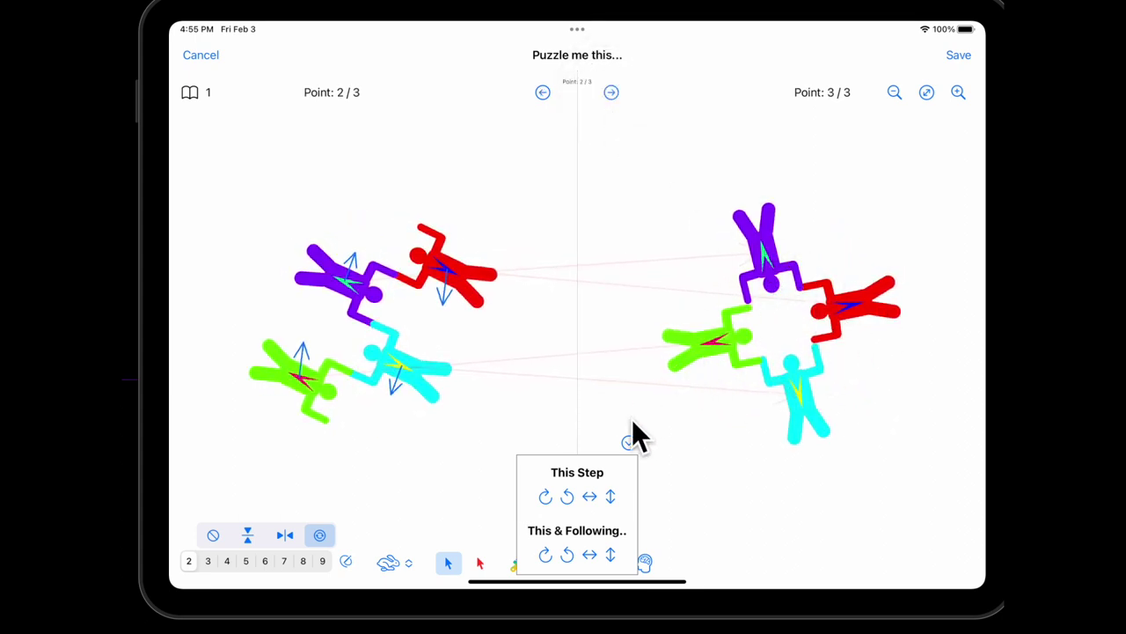
left_click(628, 441)
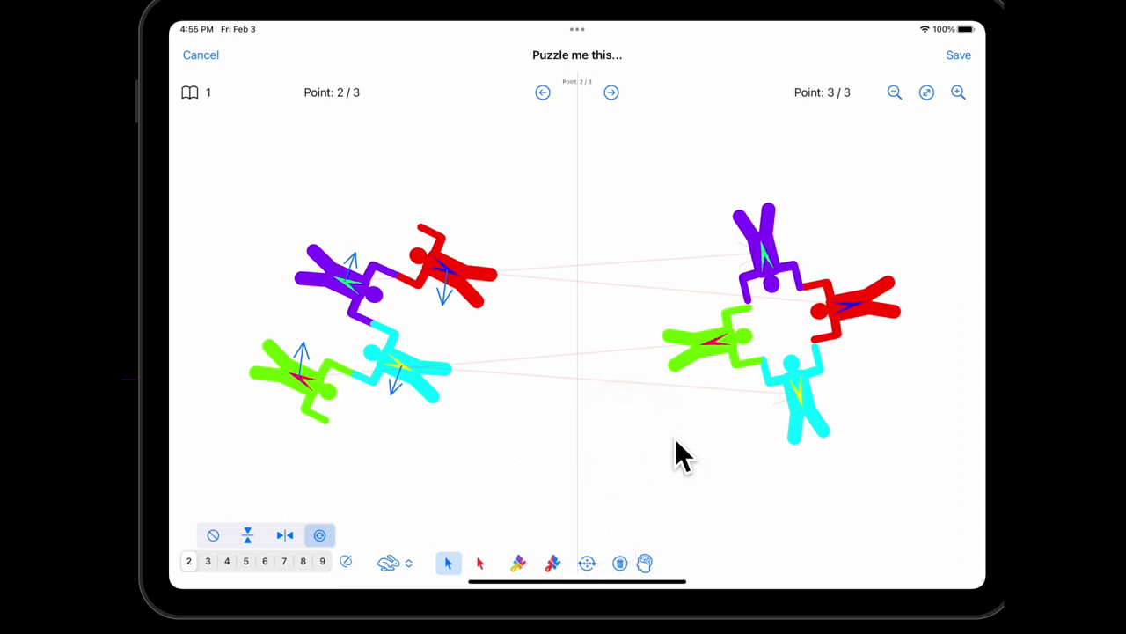
left_click(543, 92)
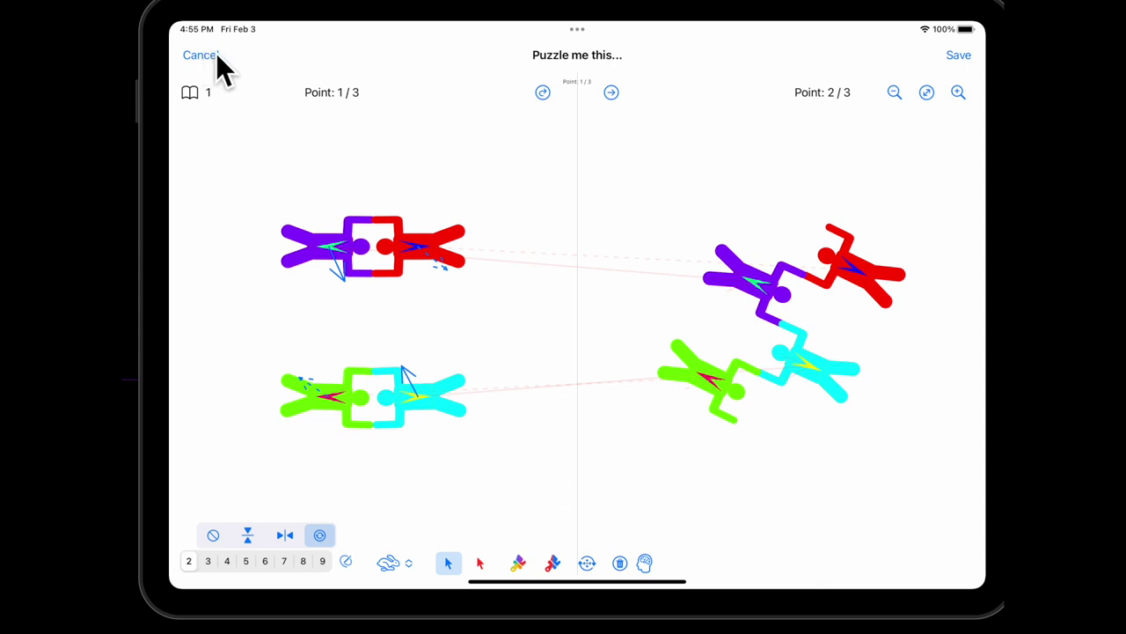
- From point 1, flip point 2 and all following formations horizontally and then vertically
left_click(588, 563)
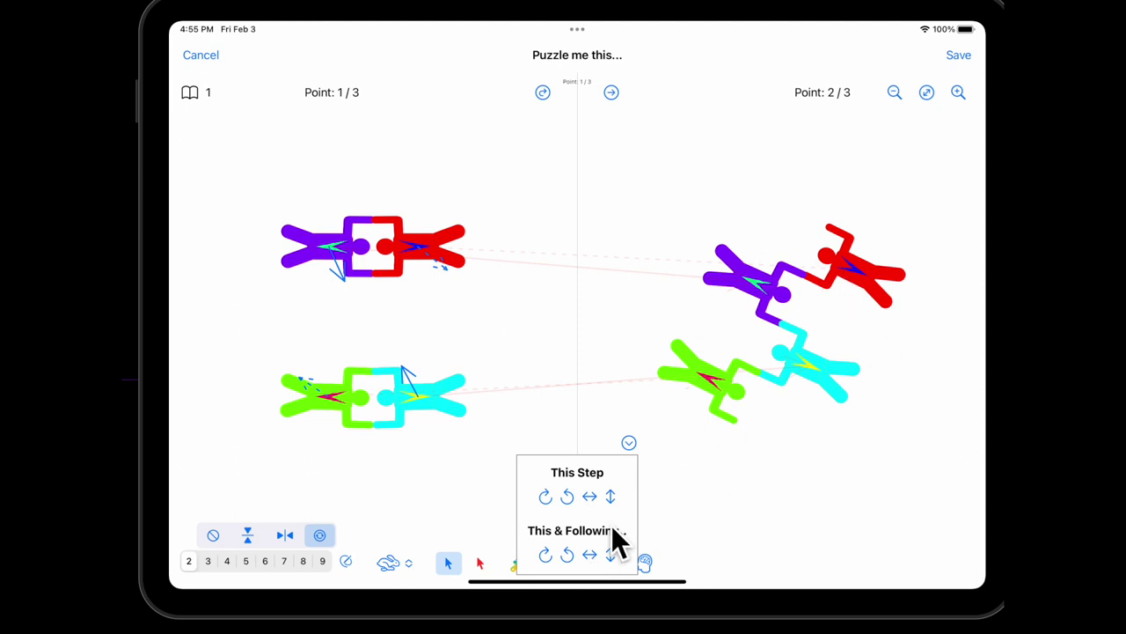
left_click(589, 554)
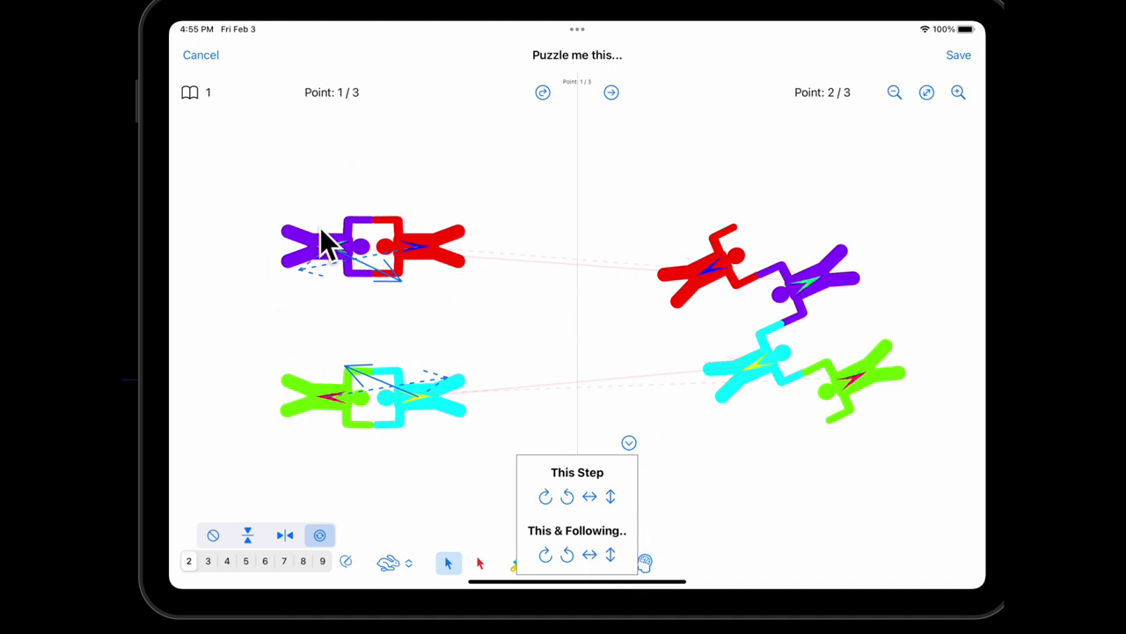
left_click(610, 554)
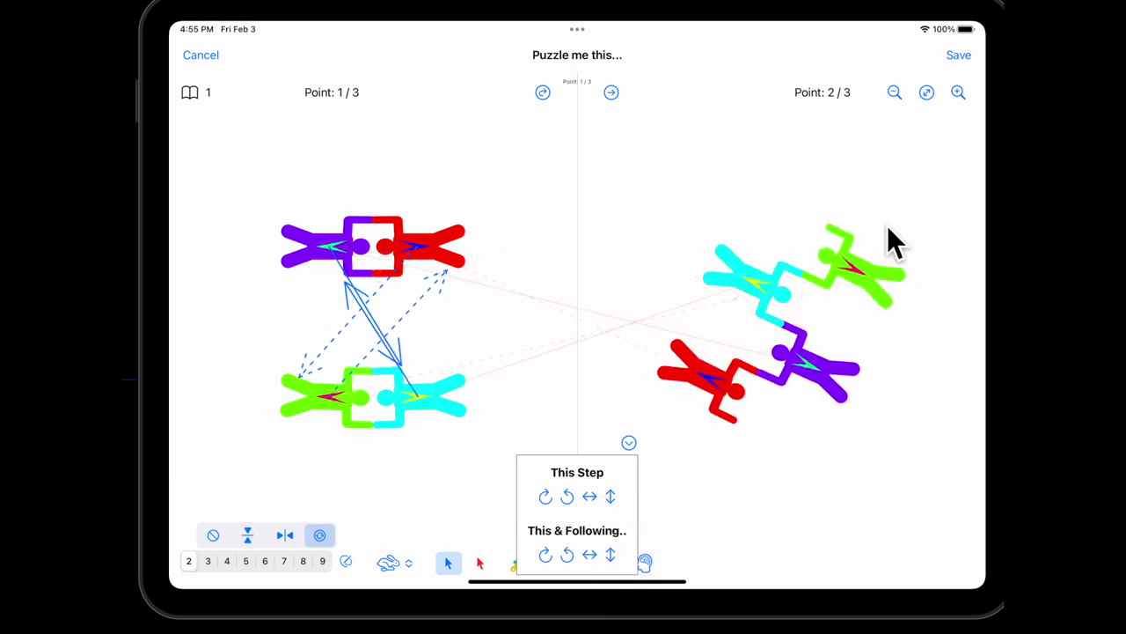
left_click(628, 443)
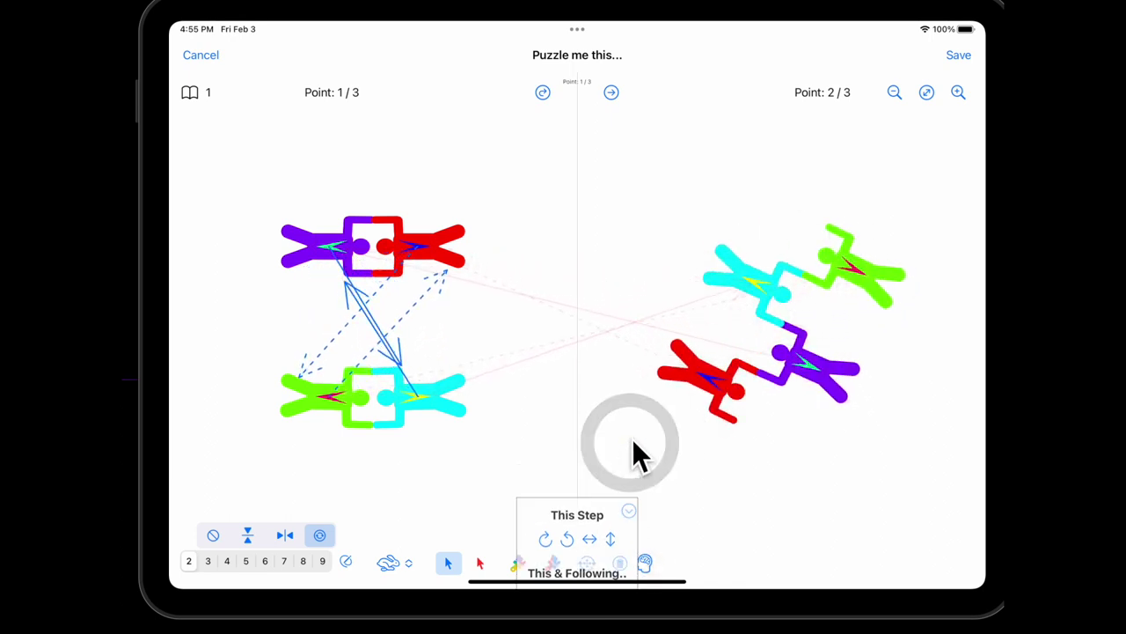
- Clear point 1's jumper links and have its transition solved automatically, then solve the transition from point 3 back to point 1
left_click(620, 563)
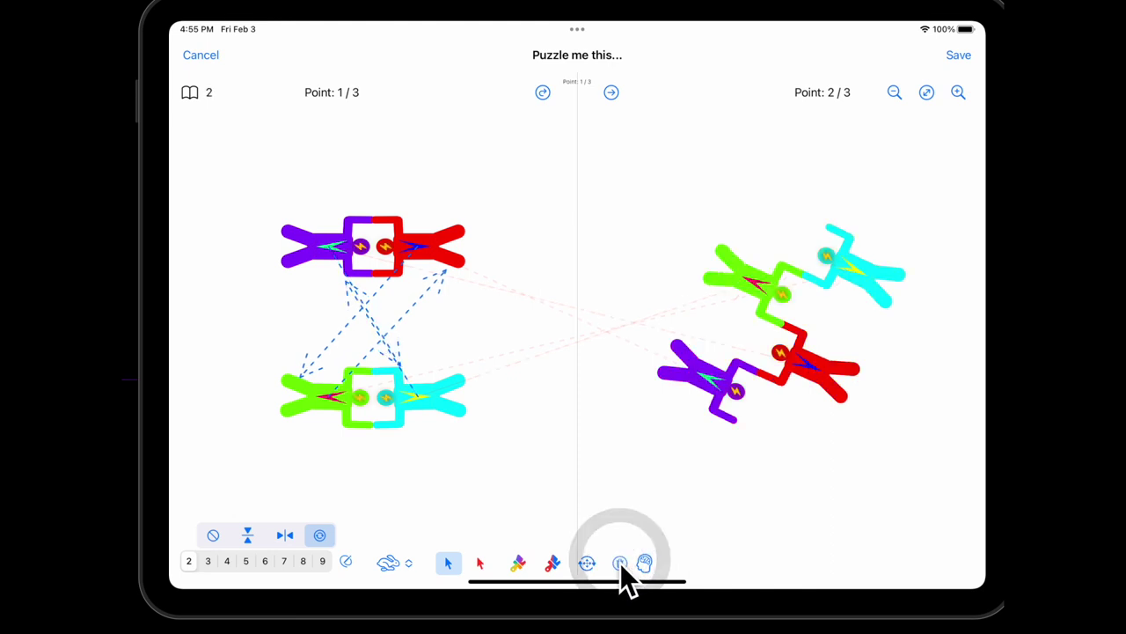
left_click(648, 560)
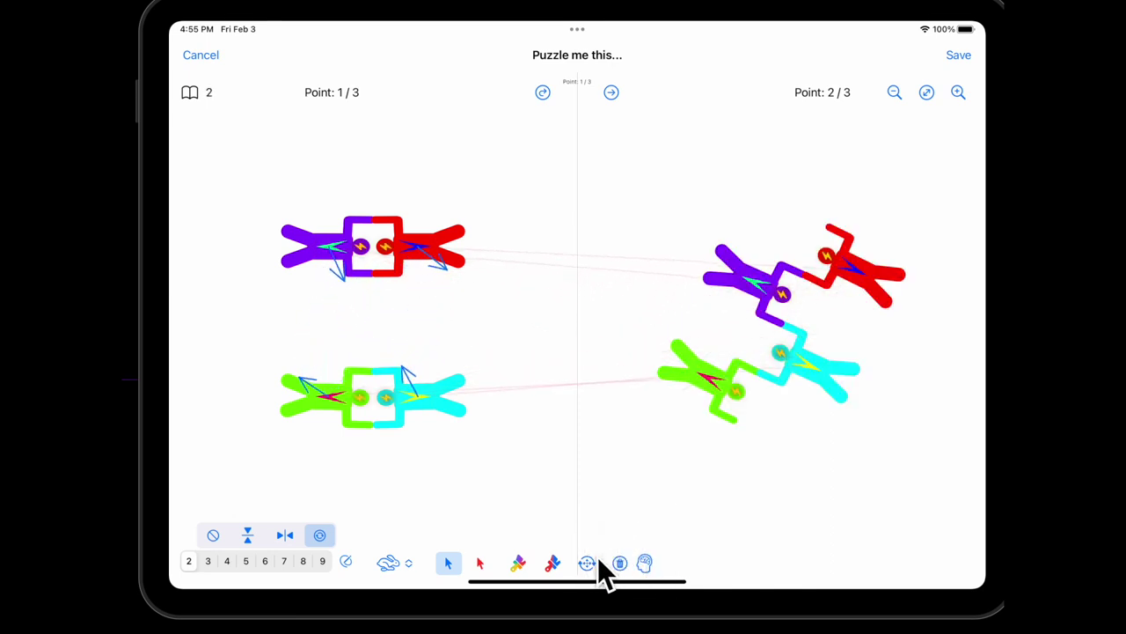
left_click(611, 93)
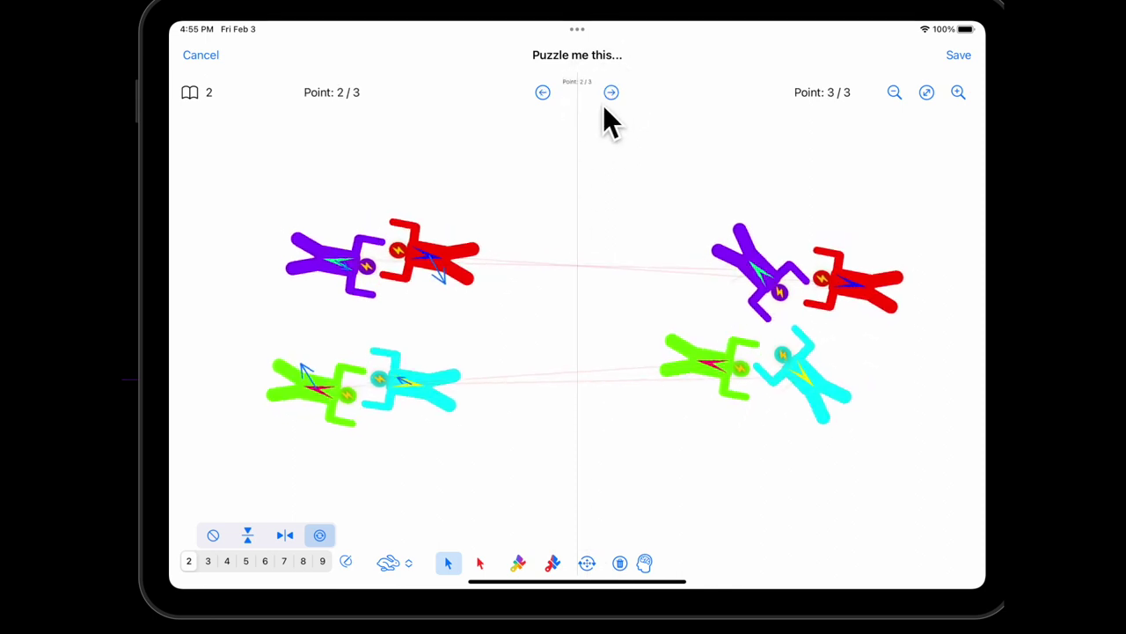
left_click(611, 93)
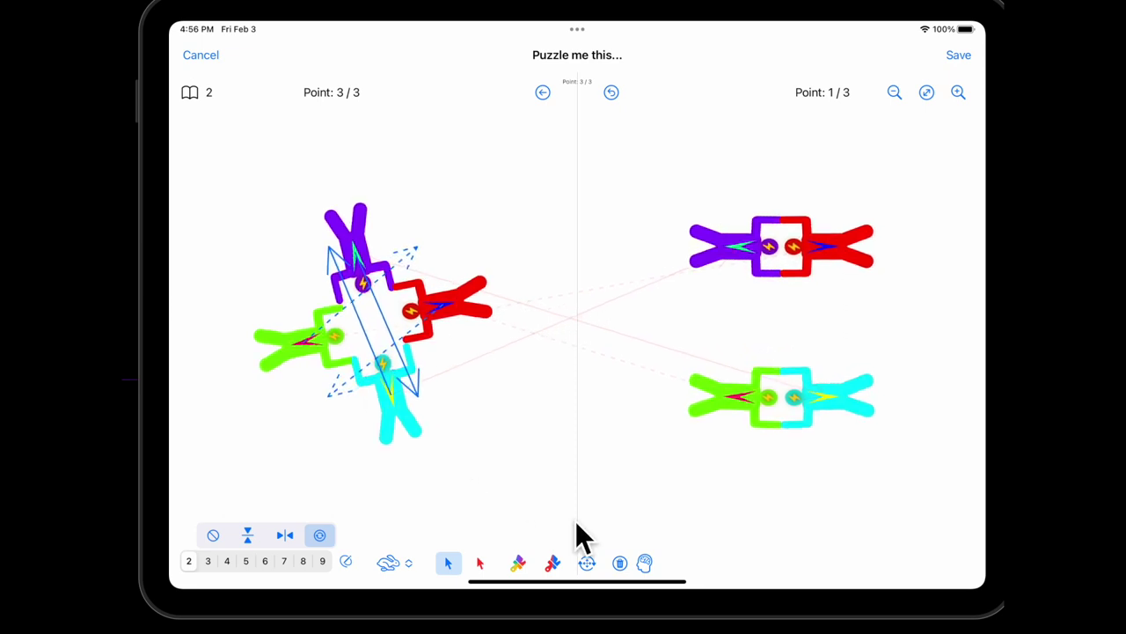
left_click(646, 563)
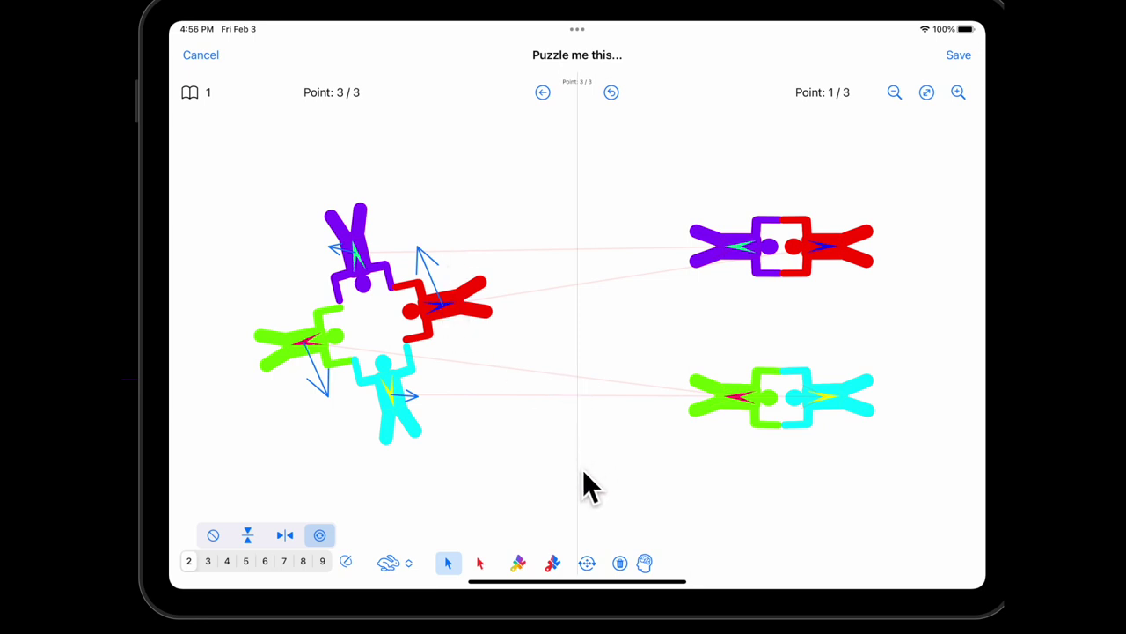
- Recolour the jumpers repeatedly with the multicolour brush and then with the red-and-blue brush
left_click(519, 562)
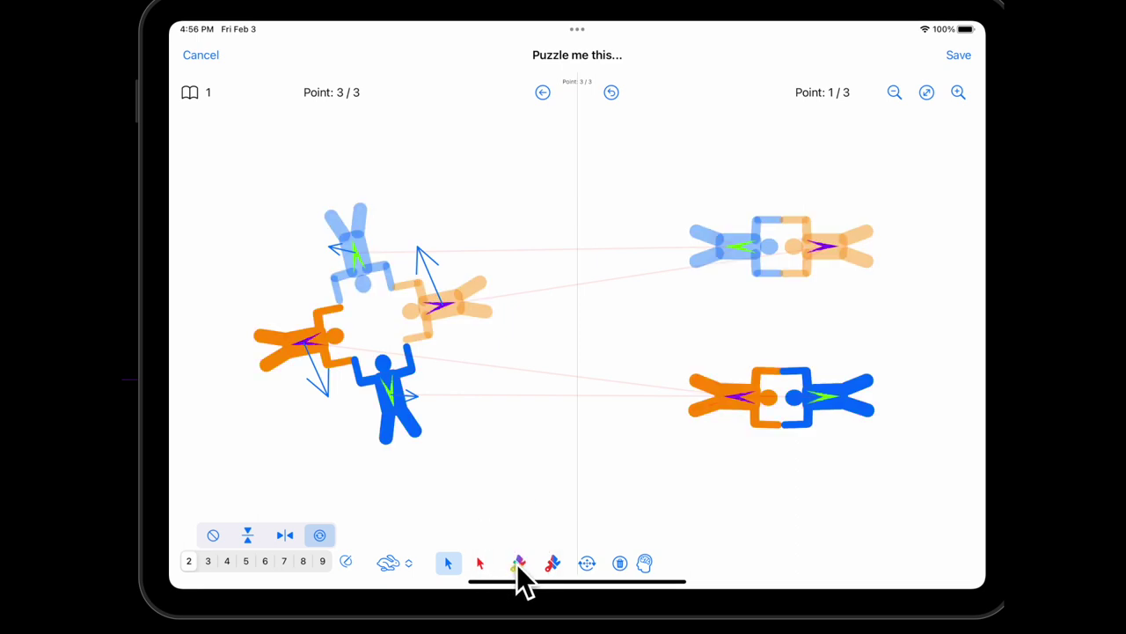
left_click(519, 563)
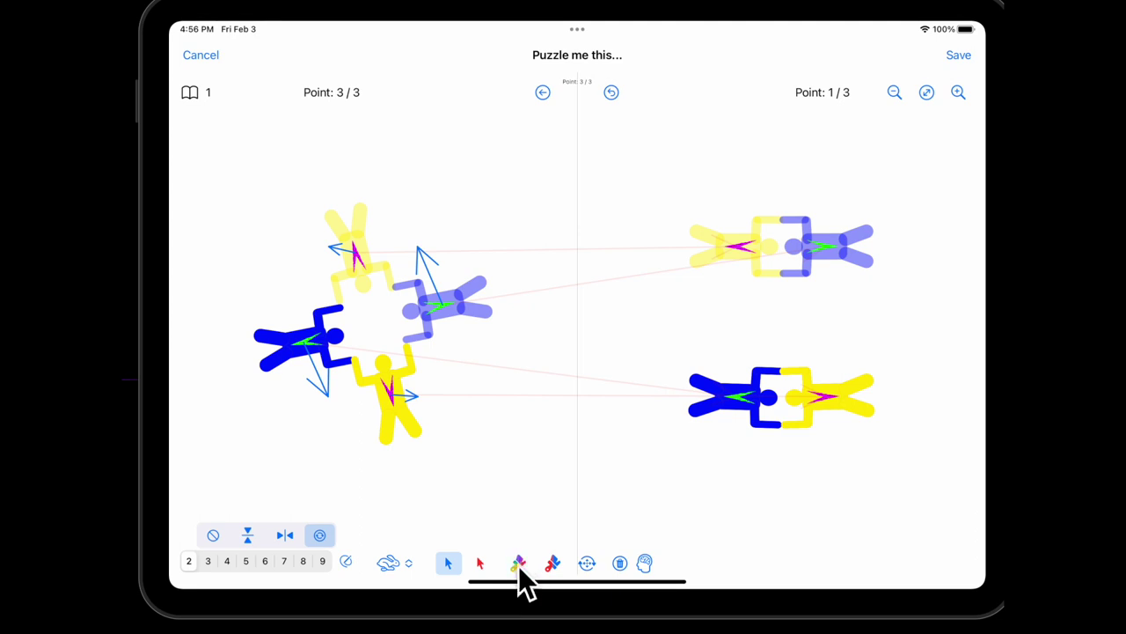
left_click(517, 563)
left_click(517, 564)
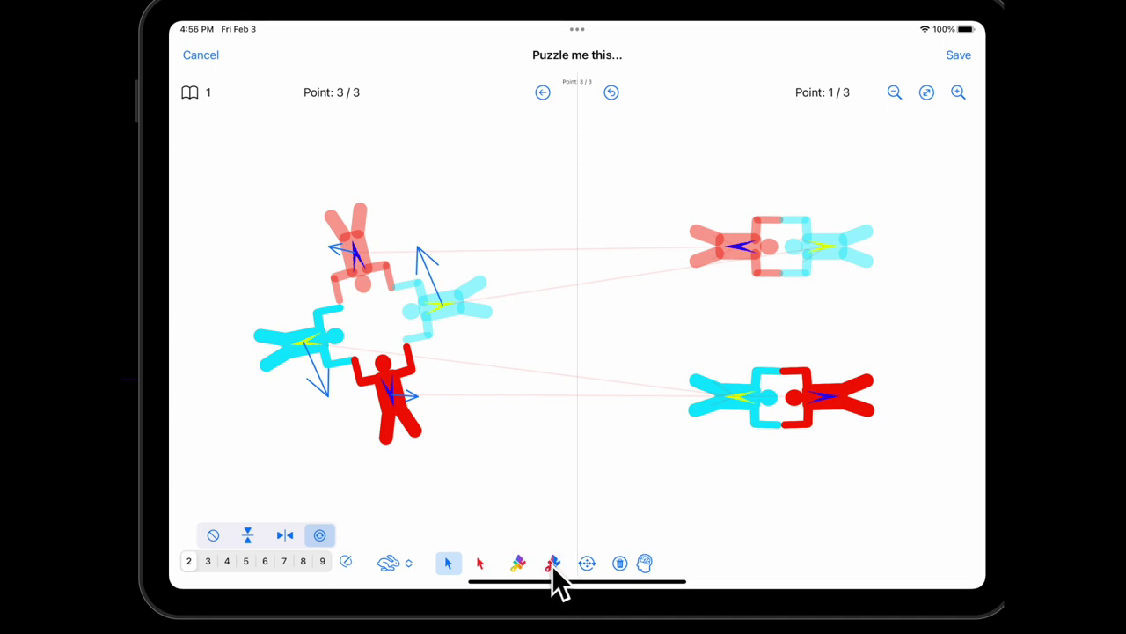
left_click(553, 564)
left_click(550, 565)
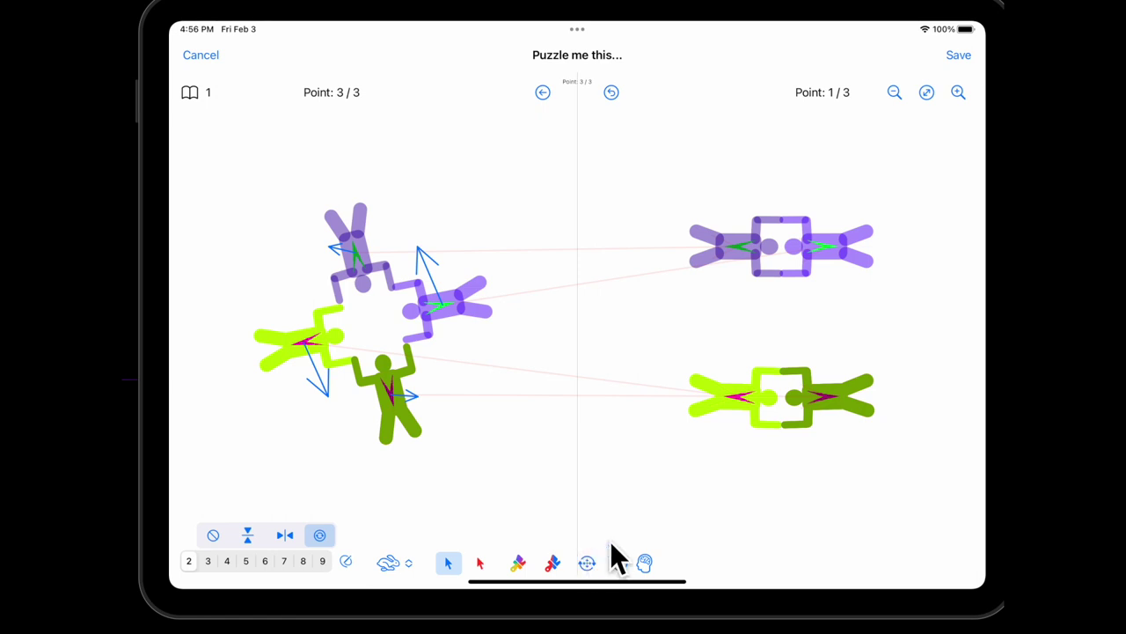
- Save the puzzled sequence and run through its three points in the design, looping back to point 1
left_click(959, 57)
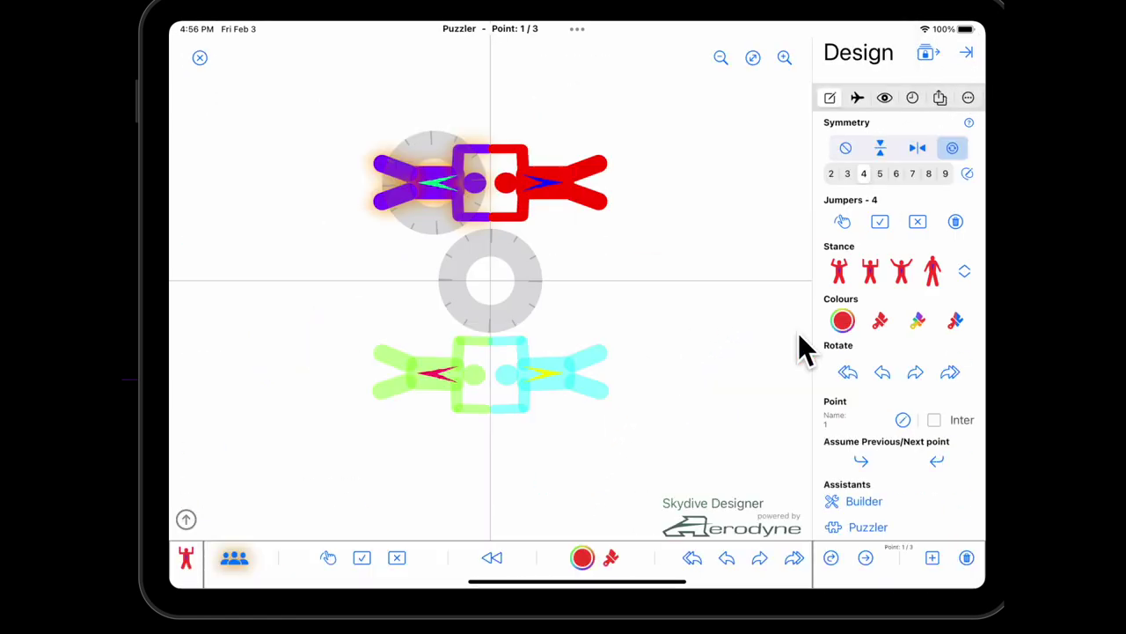
left_click(866, 558)
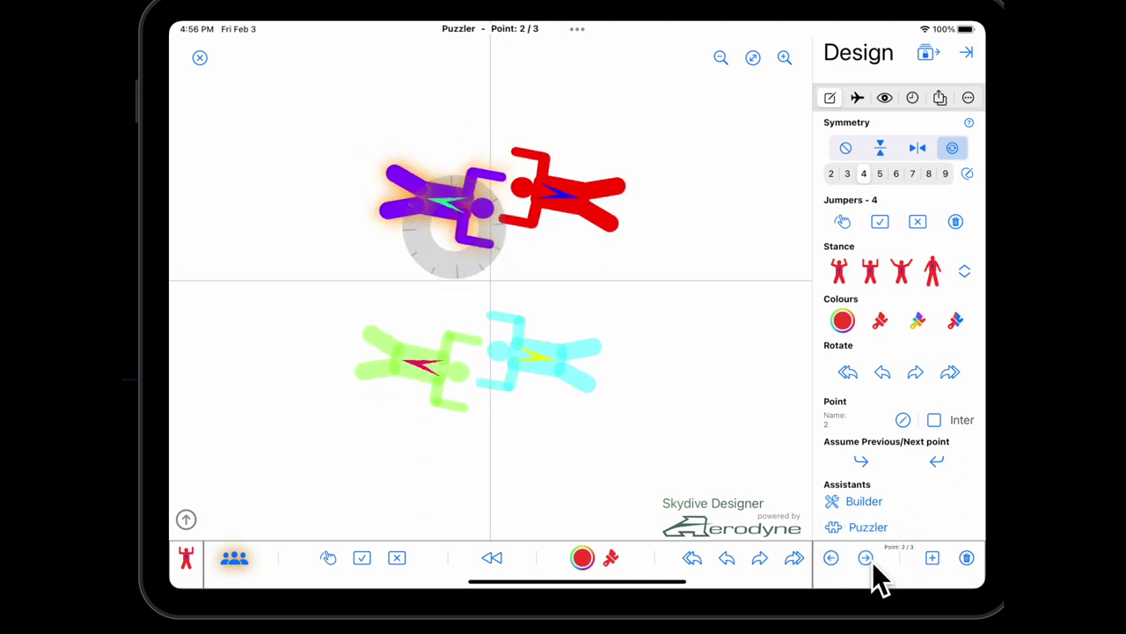
left_click(868, 560)
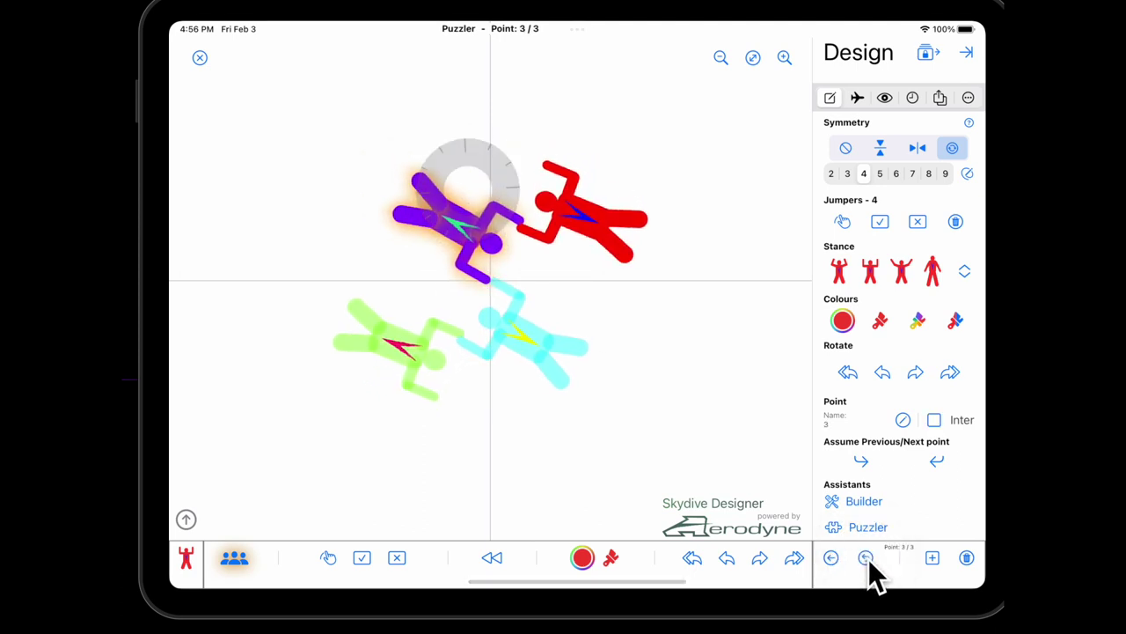
left_click(866, 559)
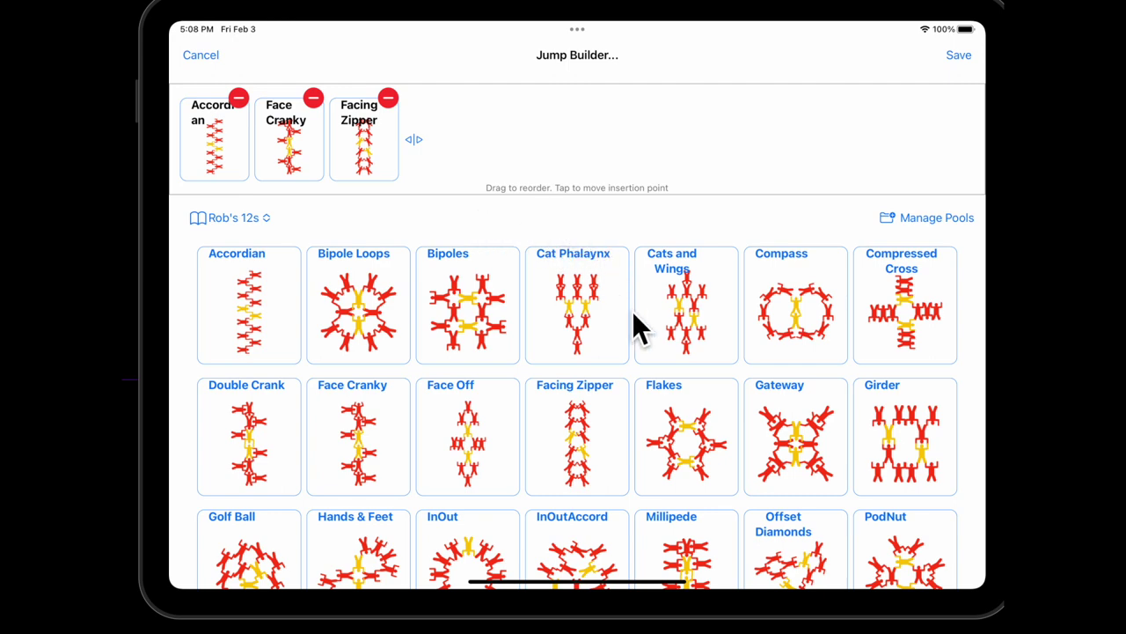
- Browse the formations in the Rob's 12s pool of the Jump Builder through to the end of the list
scroll(554, 446, "down", 5)
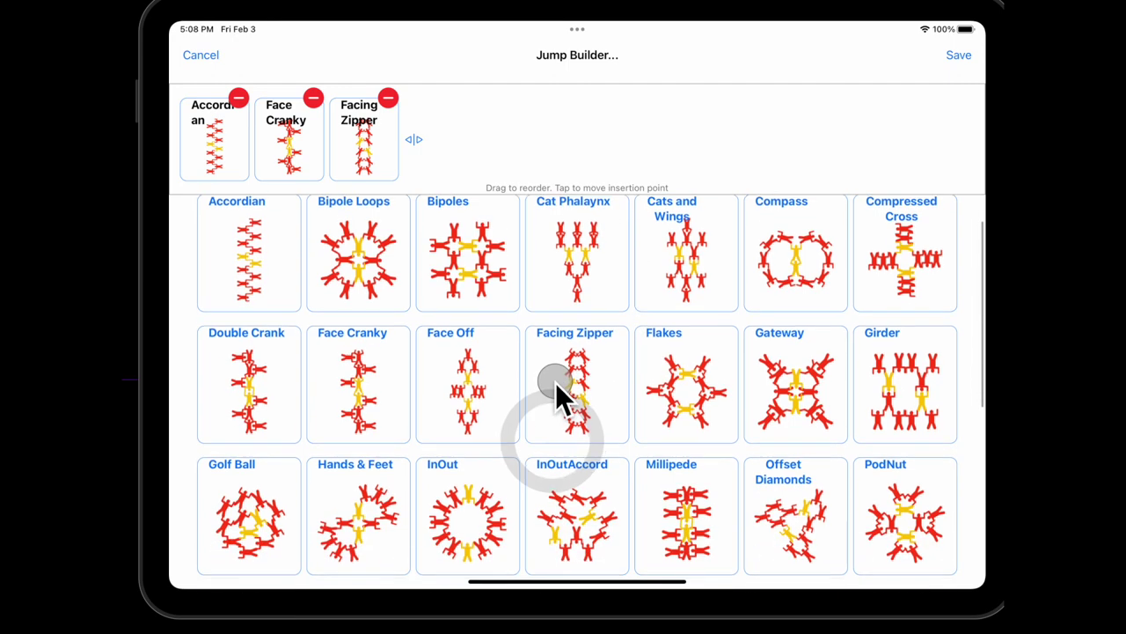
scroll(603, 460, "down", 1)
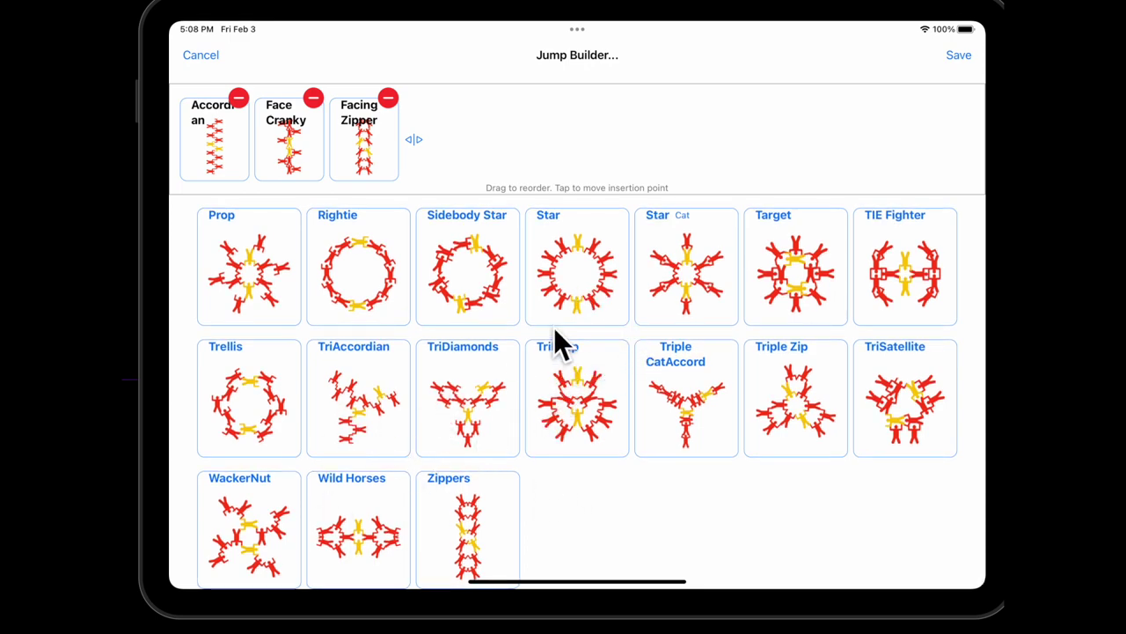
- Save the jump of Accordian, Face Cranky and Facing Zipper, and run through its three points in the design, looping back to point 1
scroll(590, 268, "up", 10)
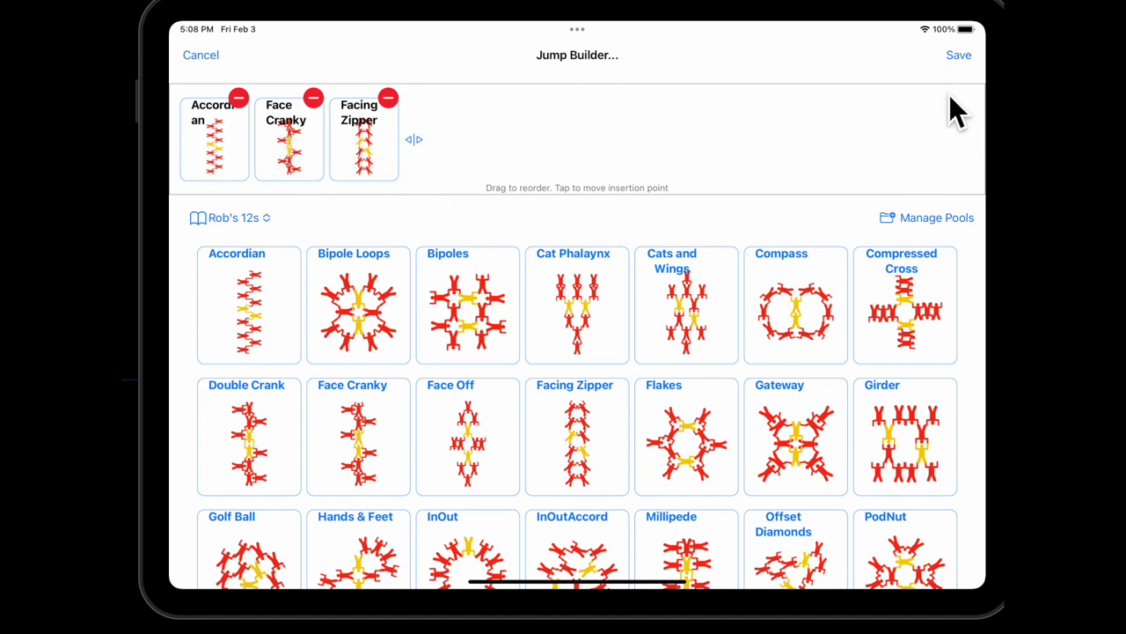
left_click(960, 55)
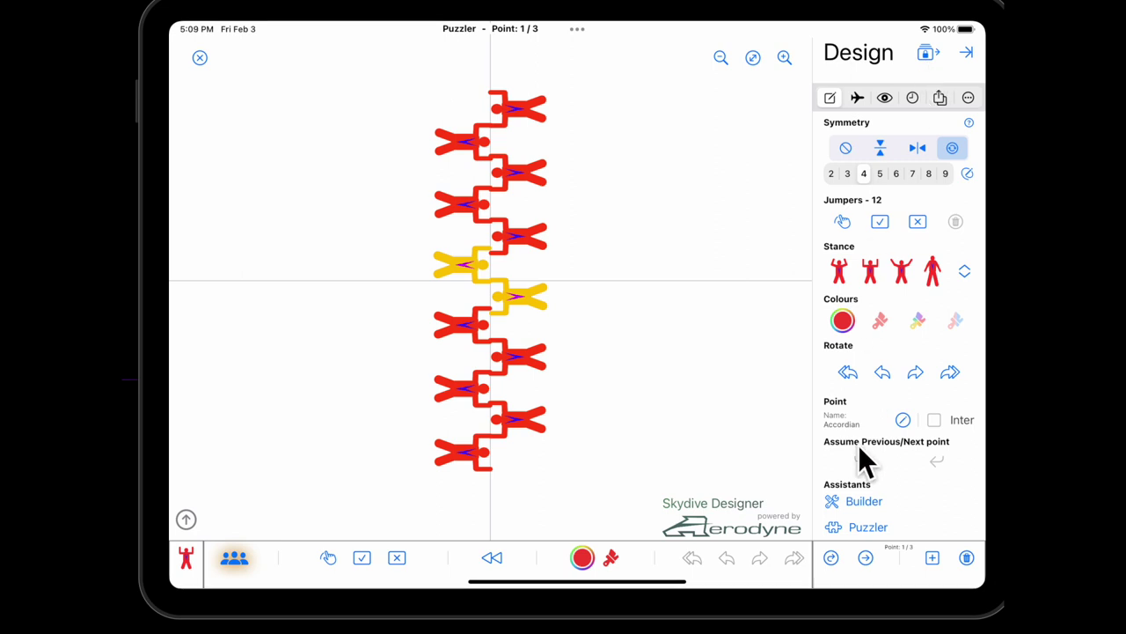
left_click(866, 557)
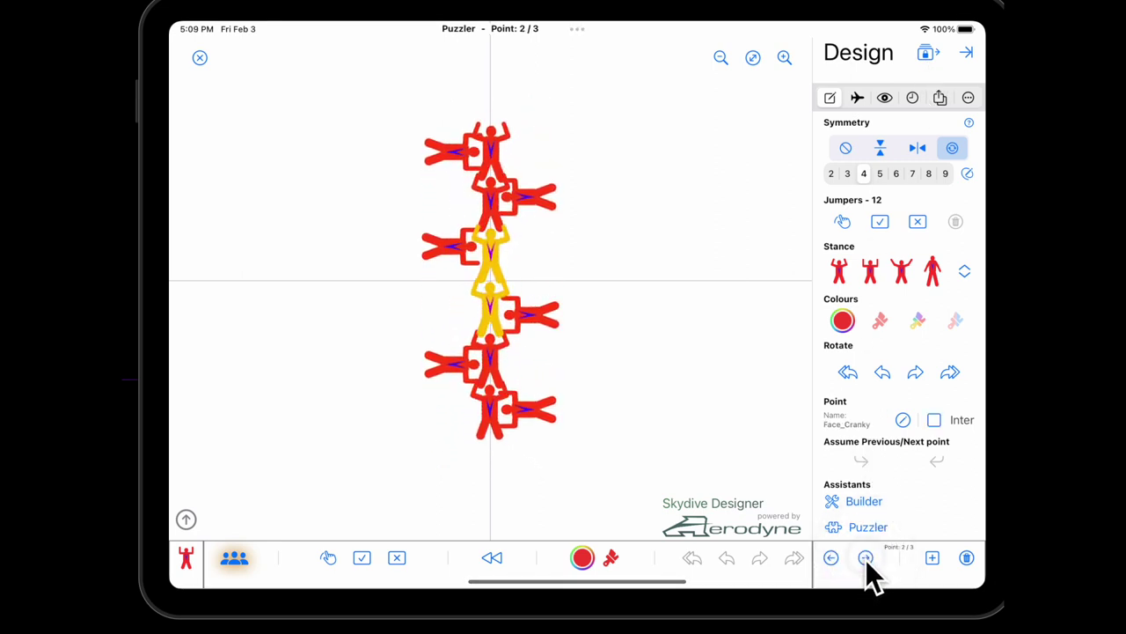
left_click(866, 558)
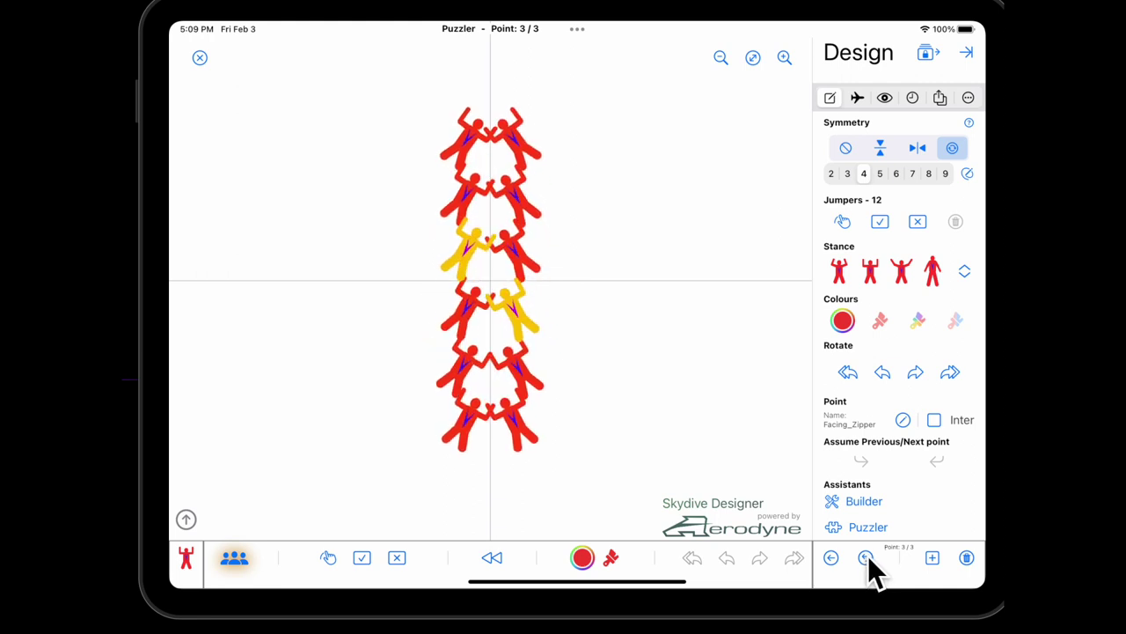
left_click(867, 558)
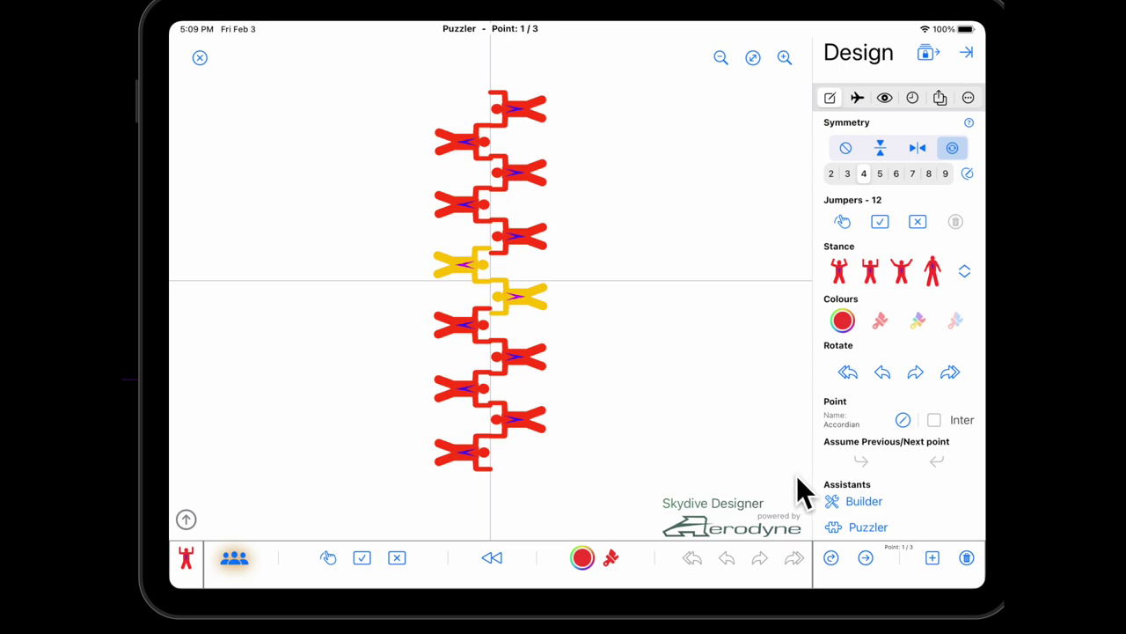
- In the Puzzler, clear the jumper links and automatically solve the transitions from point 1 to 2 and from point 2 to 3
left_click(866, 528)
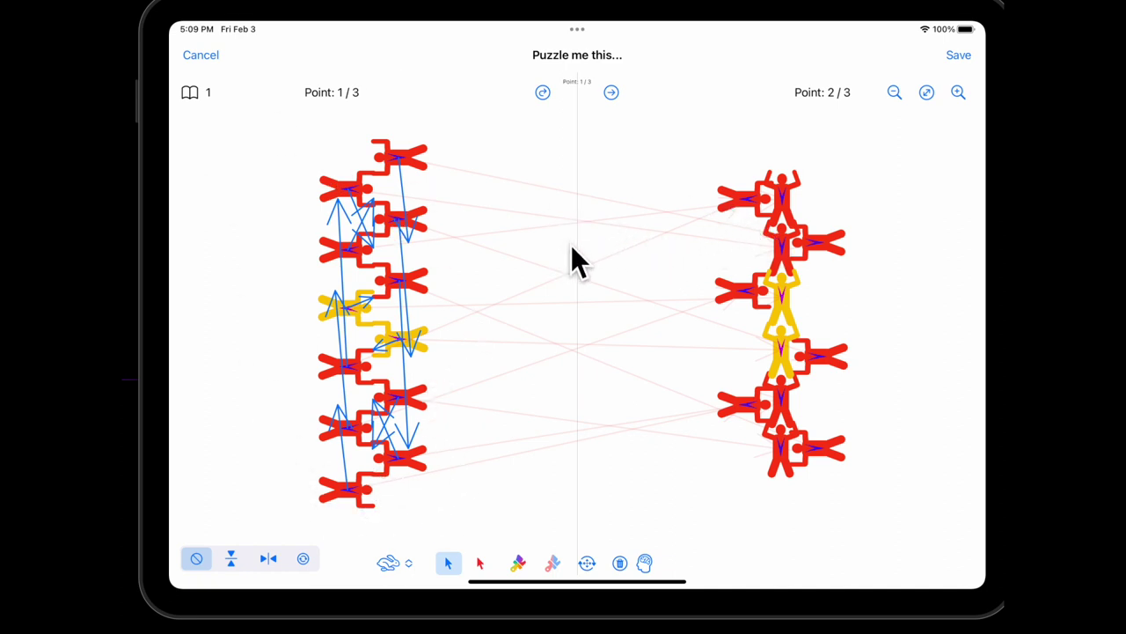
left_click(621, 563)
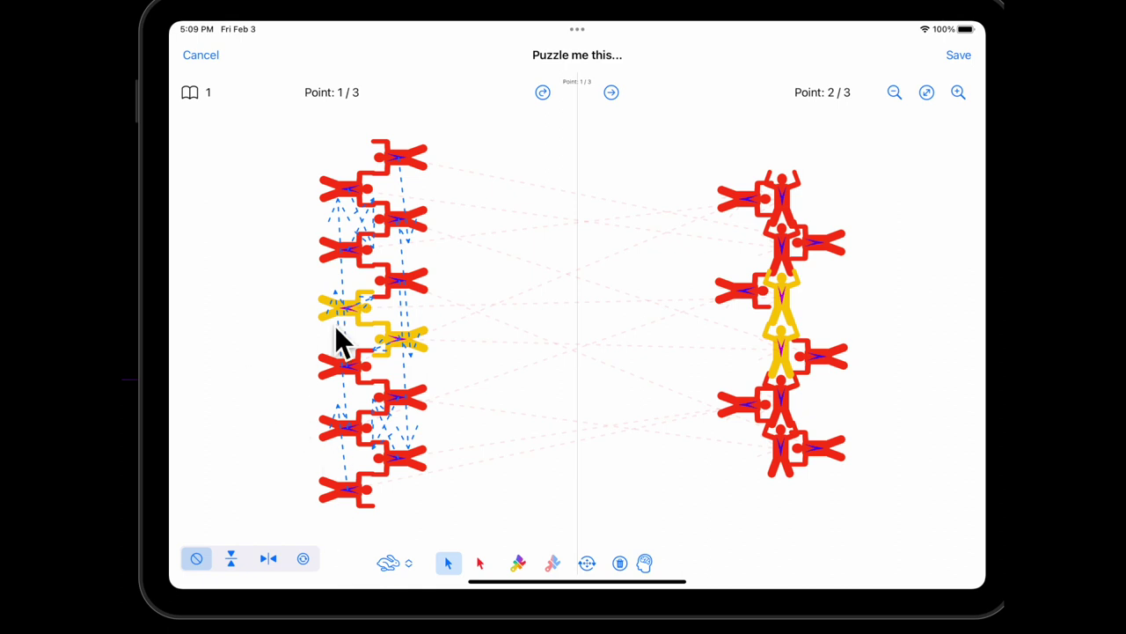
left_click(645, 563)
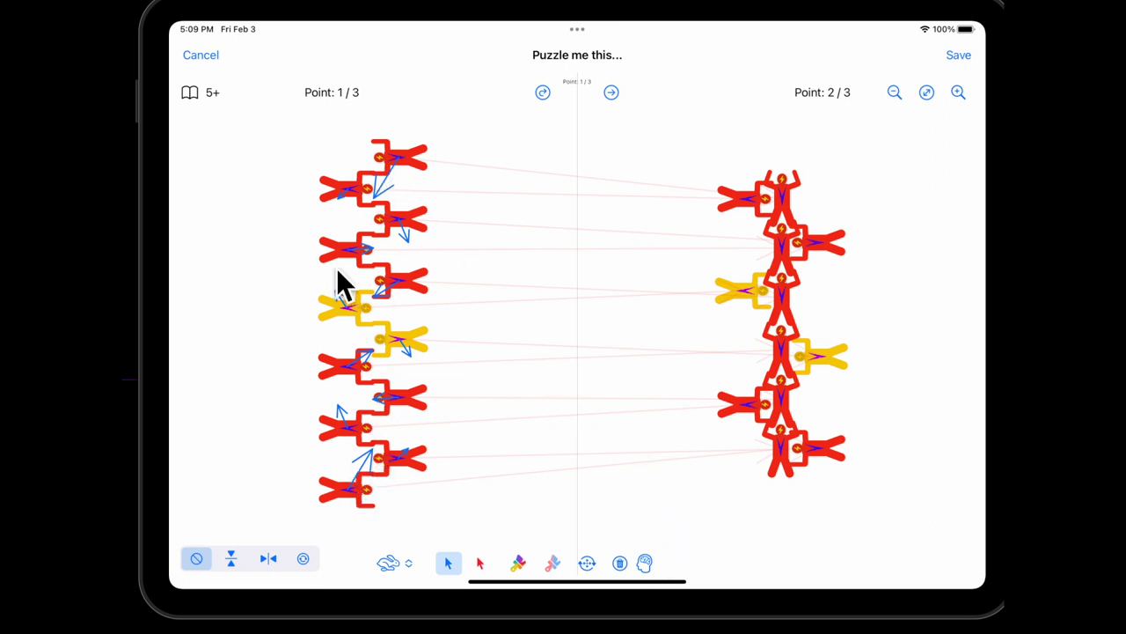
left_click(611, 92)
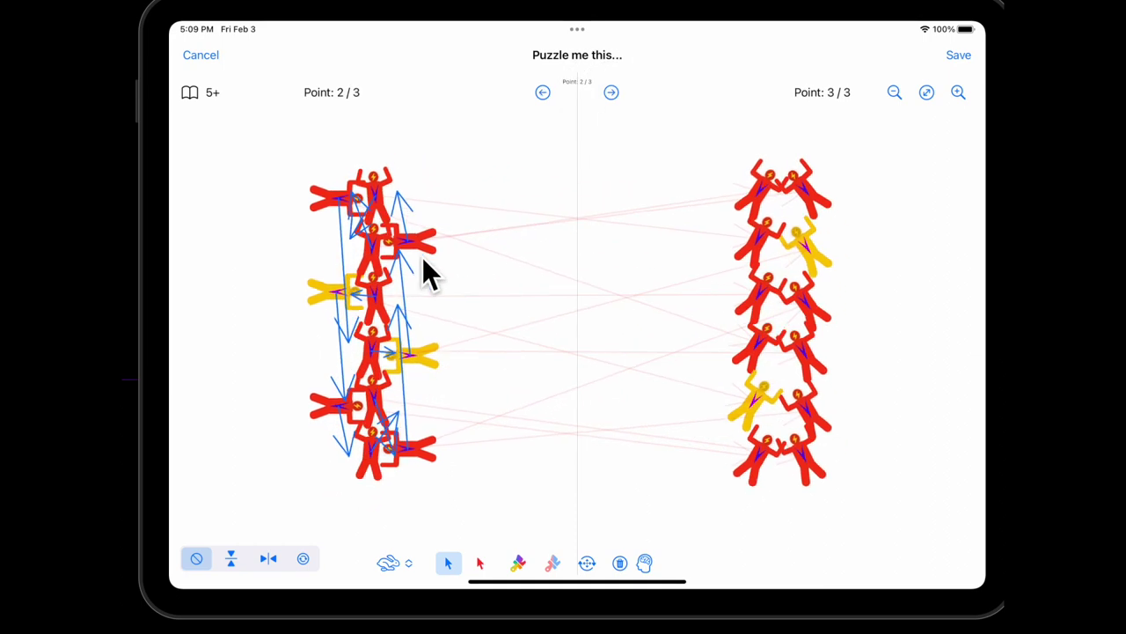
left_click(621, 563)
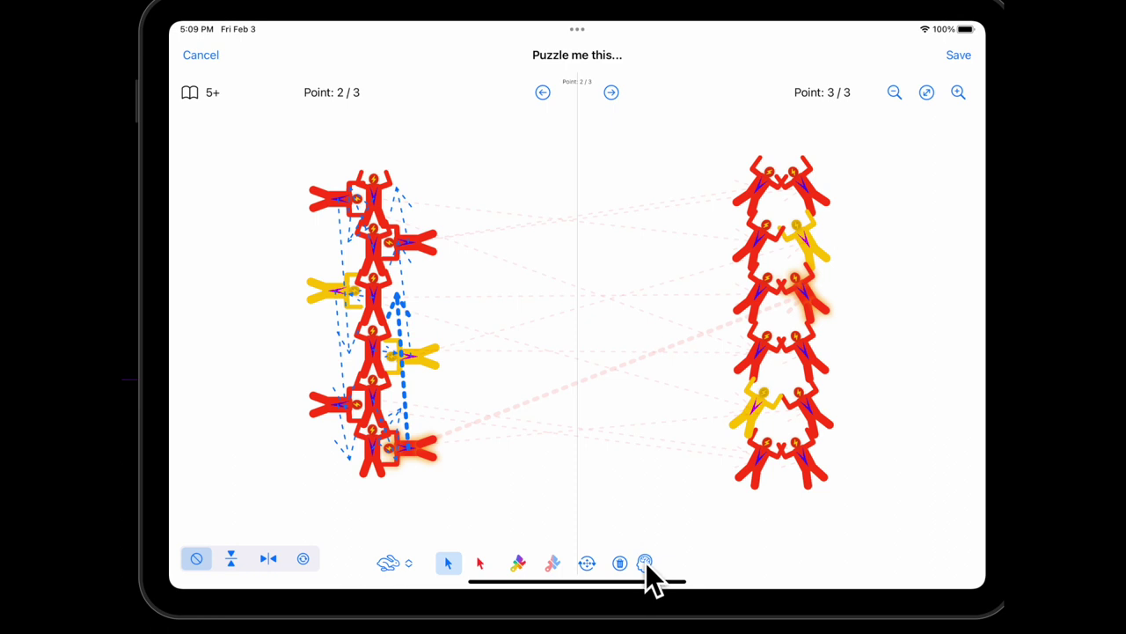
left_click(645, 563)
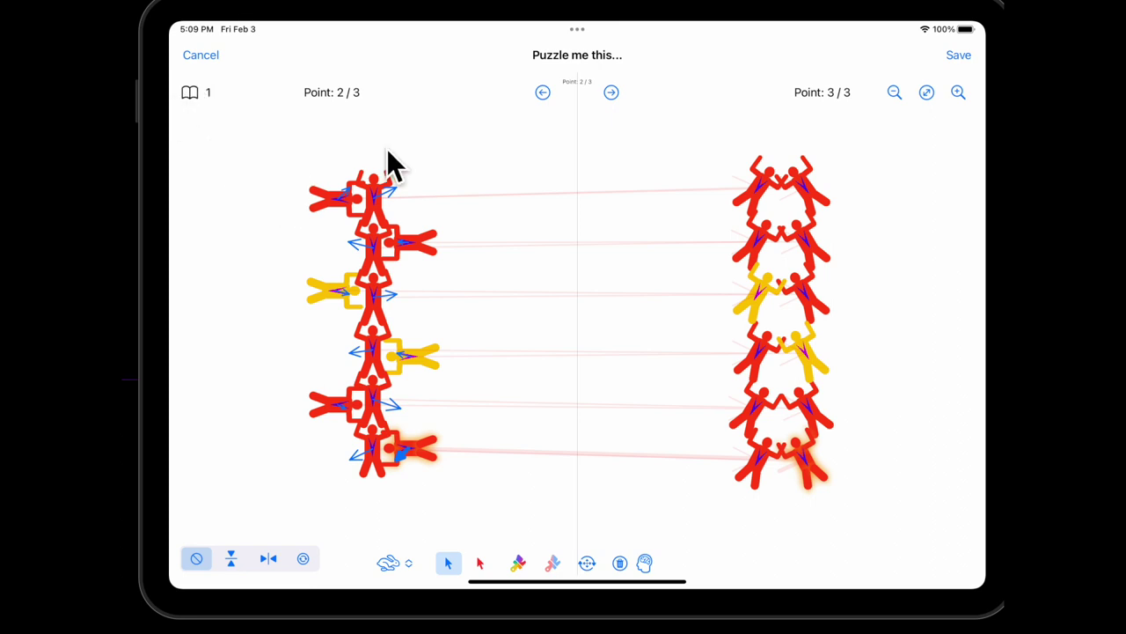
- Run repeatedly through the puzzled transitions of all three points, including the loop from point 3 back to point 1
left_click(612, 92)
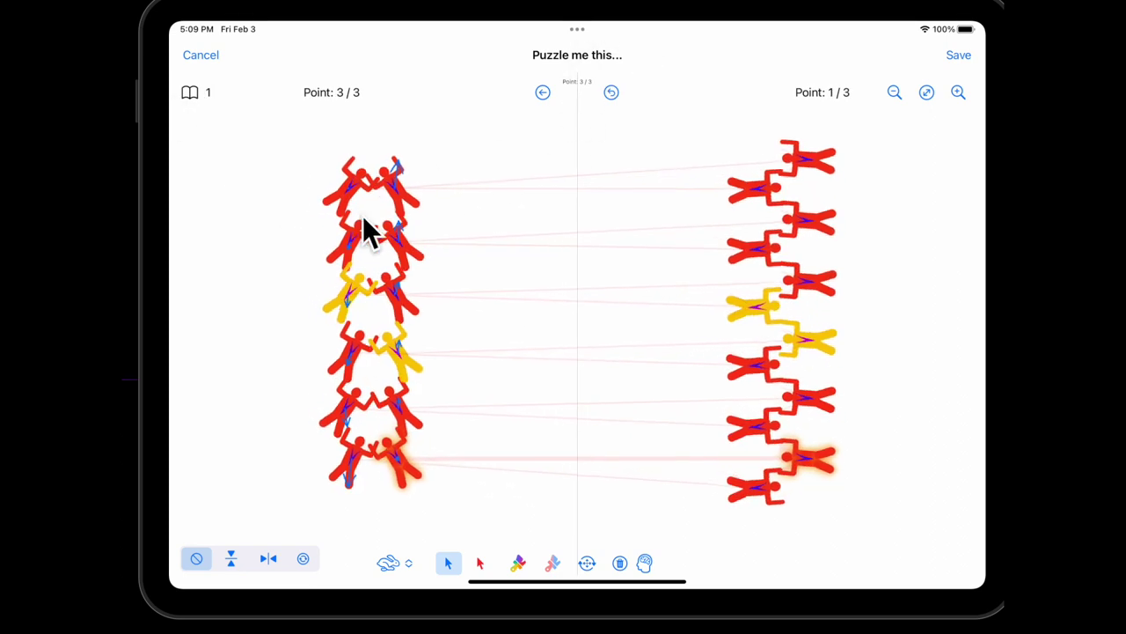
left_click(612, 93)
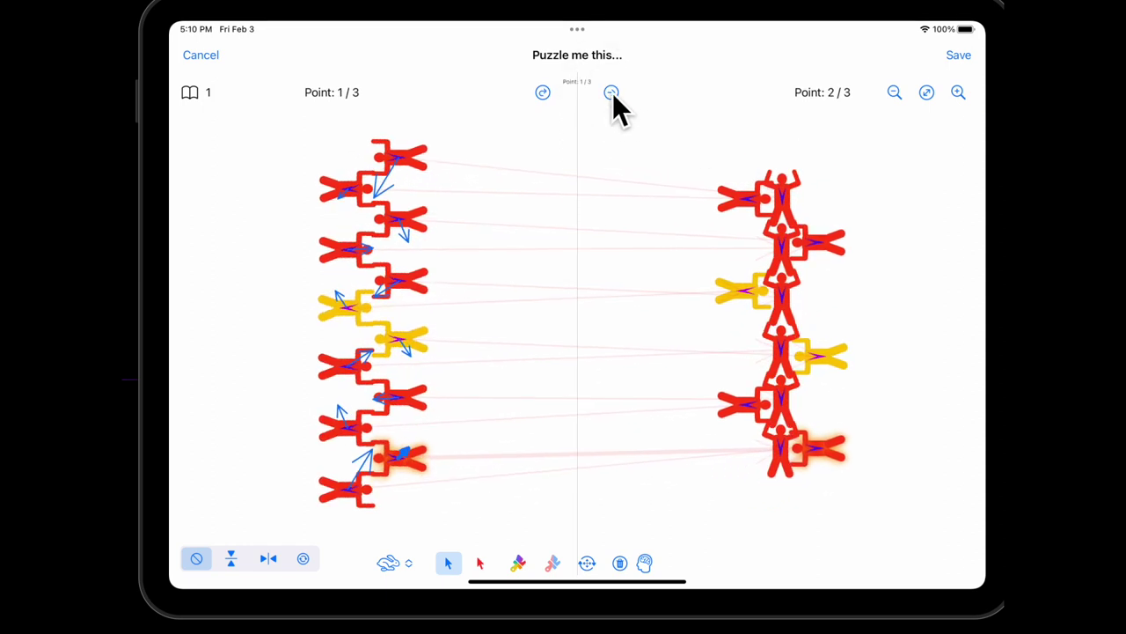
left_click(611, 93)
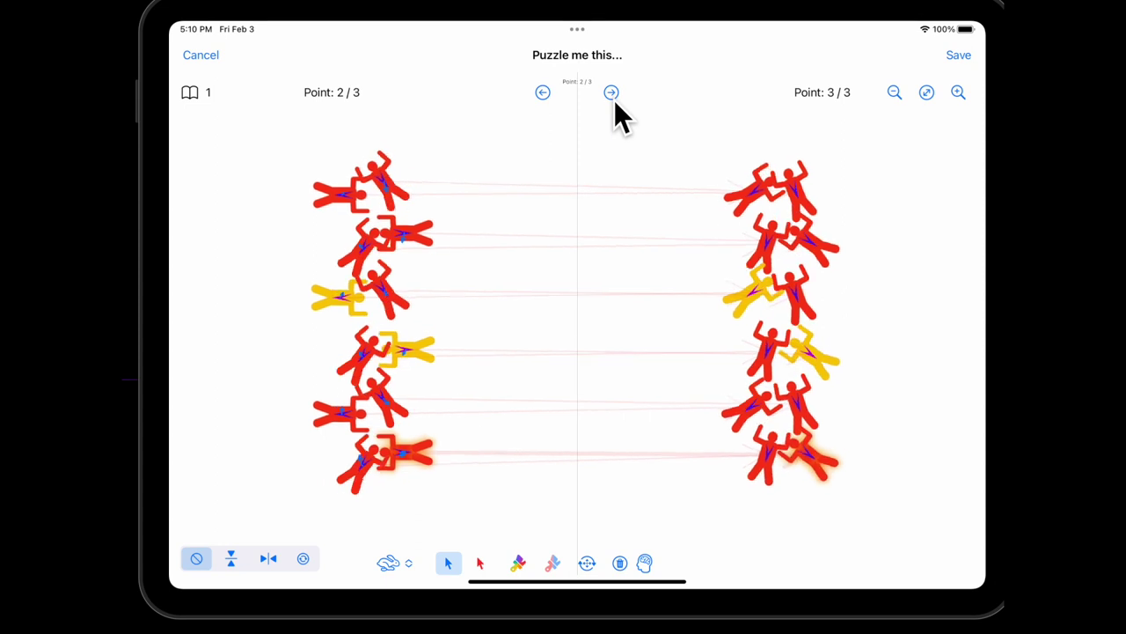
left_click(611, 92)
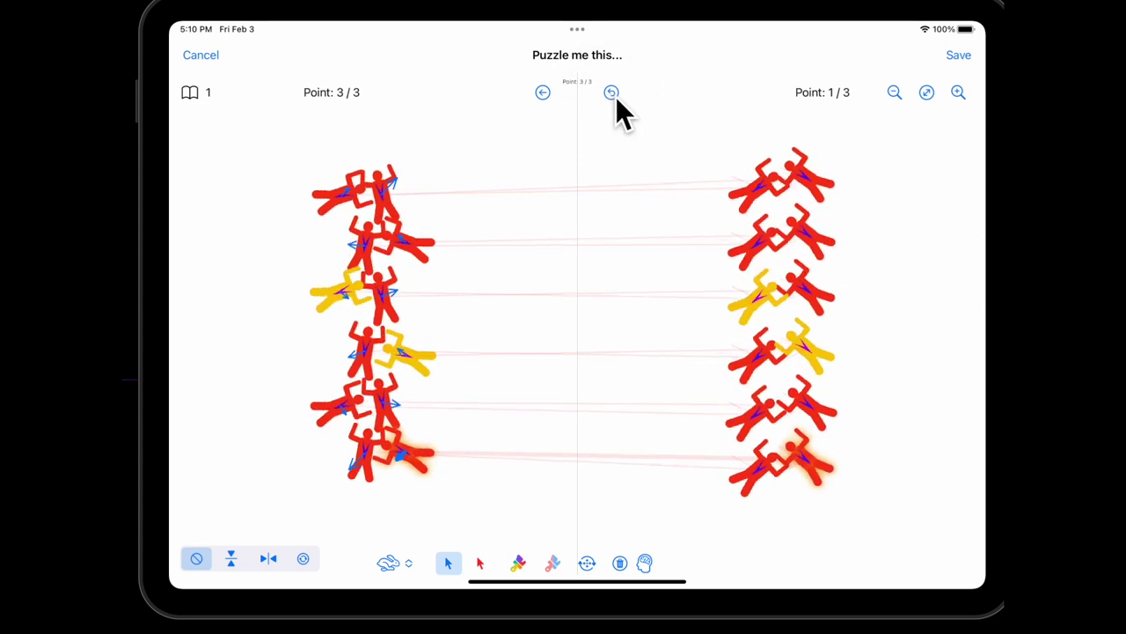
left_click(611, 92)
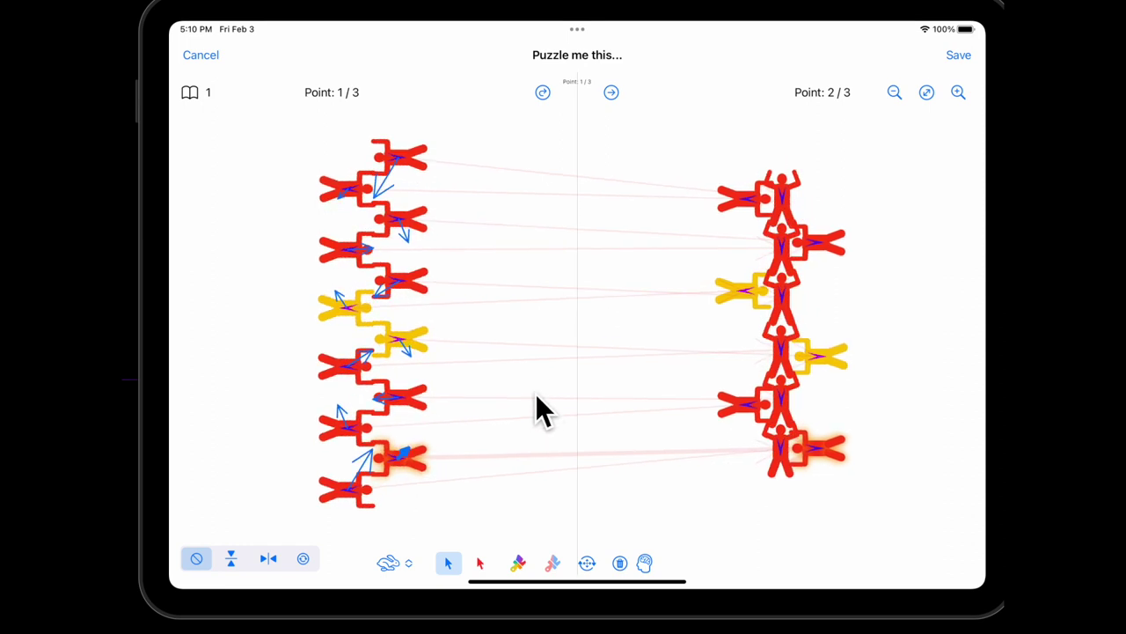
left_click(612, 92)
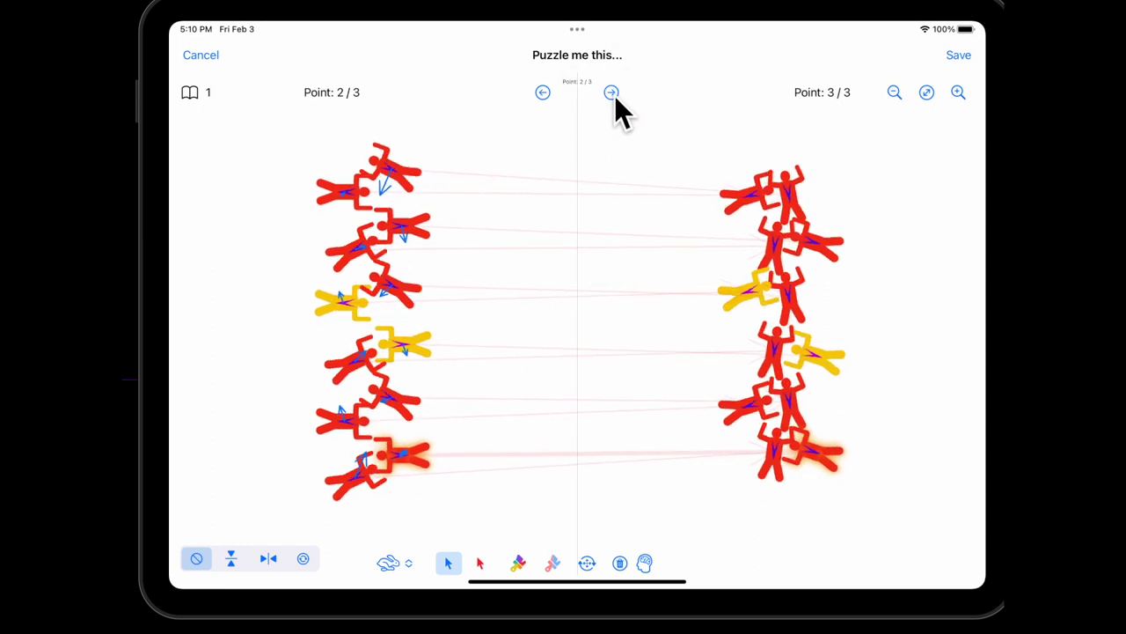
left_click(612, 92)
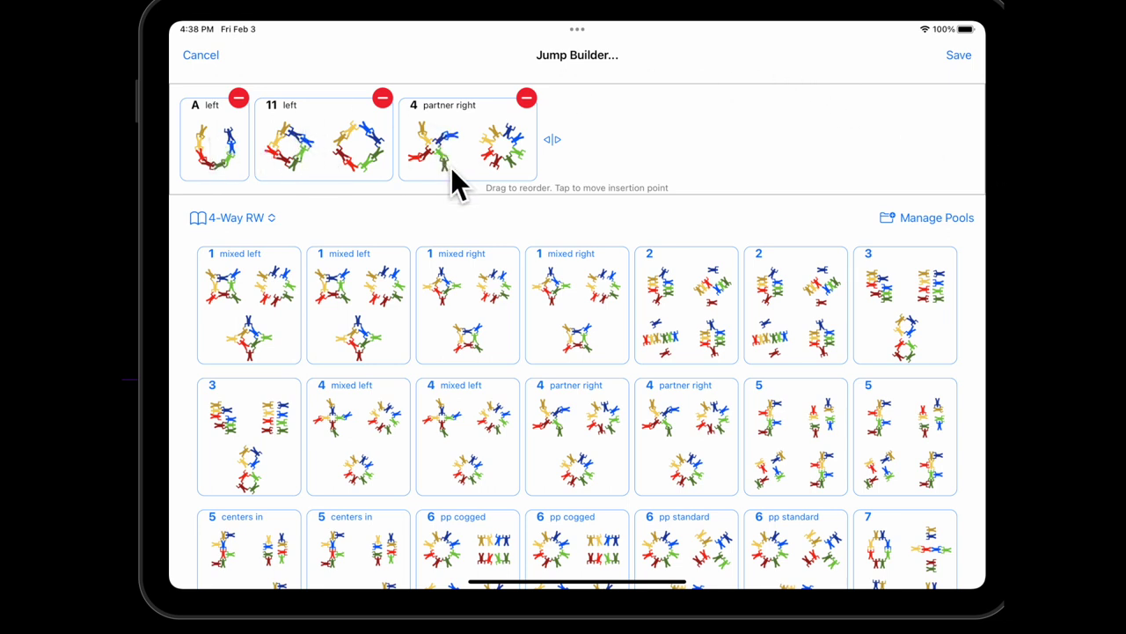
- Save the 4-Way RW jump of A, 11 and 4, open it in the Puzzler and advance to the point 3 to 4 transition
left_click(959, 55)
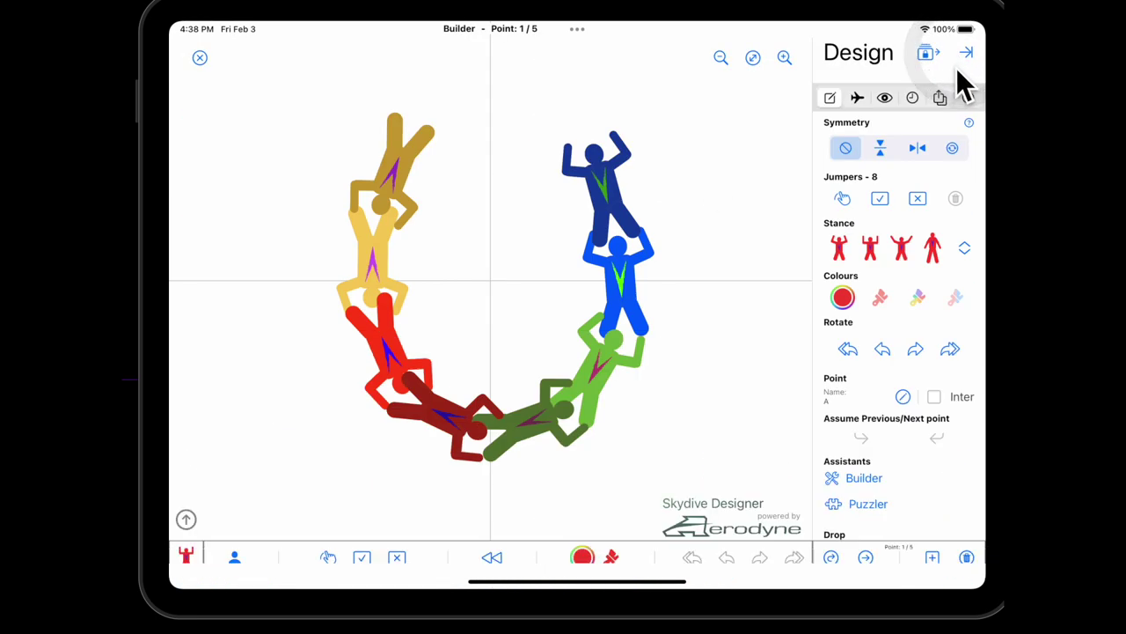
left_click(868, 505)
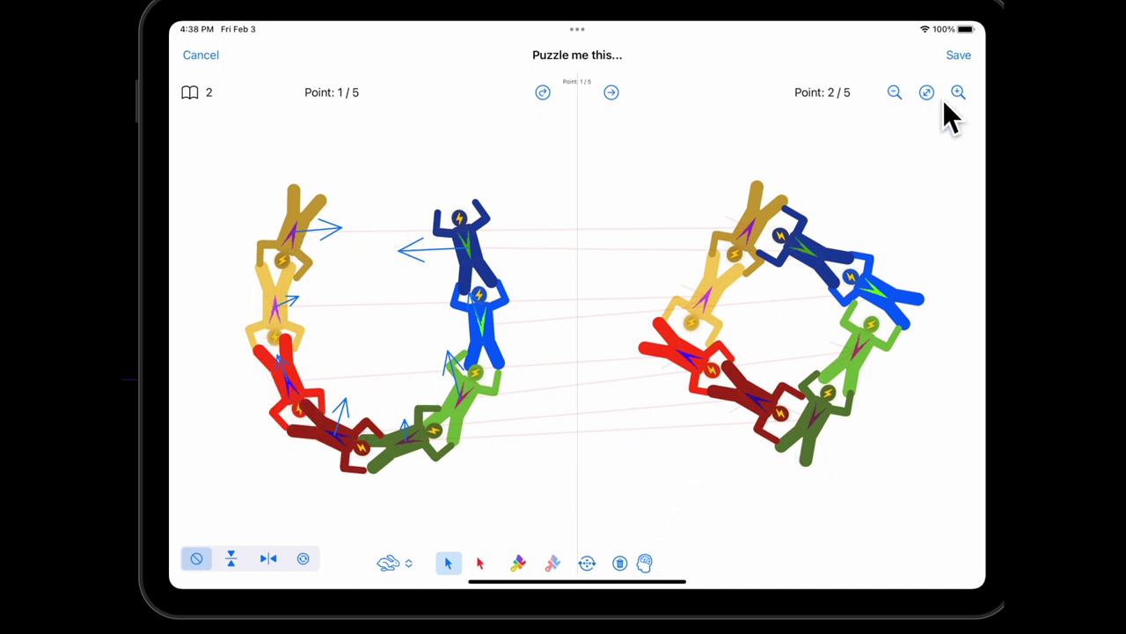
left_click(610, 92)
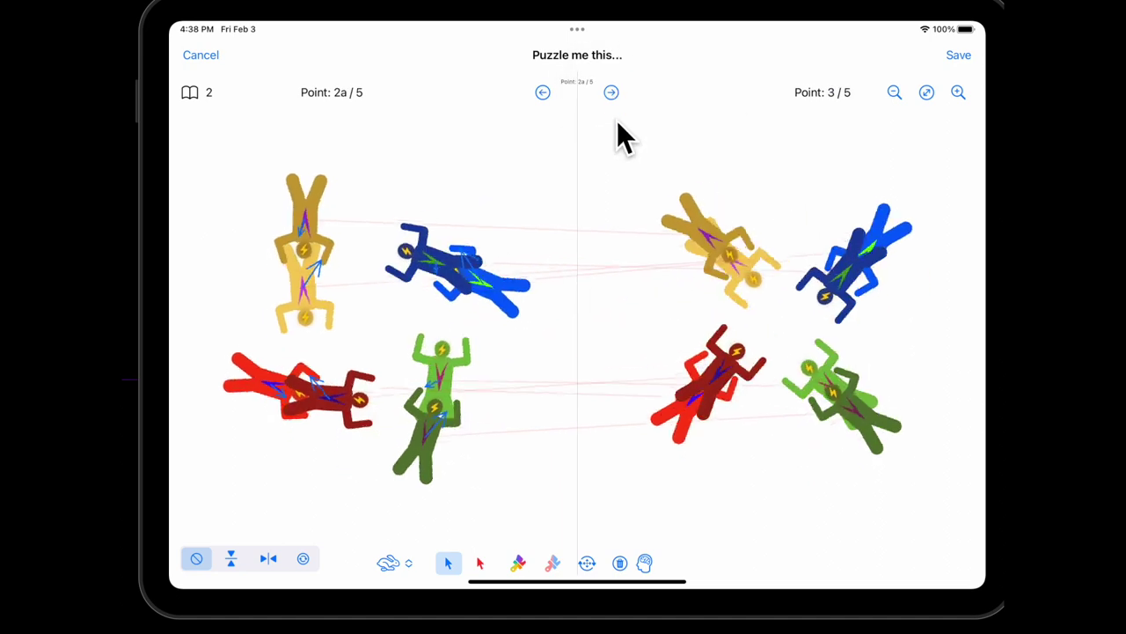
left_click(610, 92)
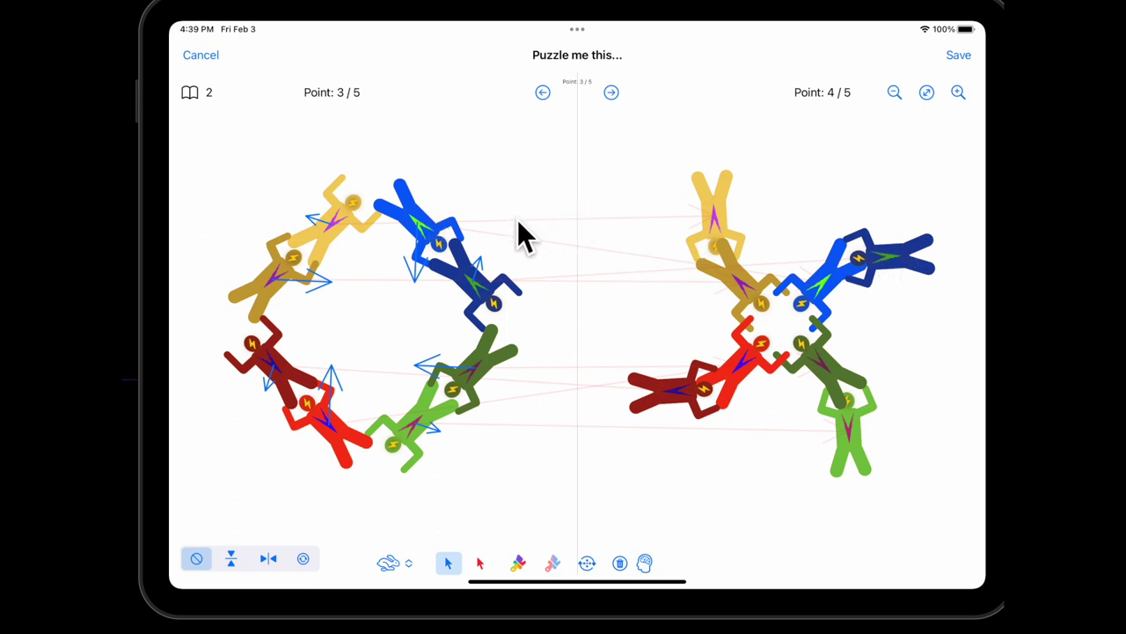
- Set rotational symmetry to 4, relink point 3's bright blue jumper to point 4's outer blue slot, and view the transition to point 4a
left_click(303, 559)
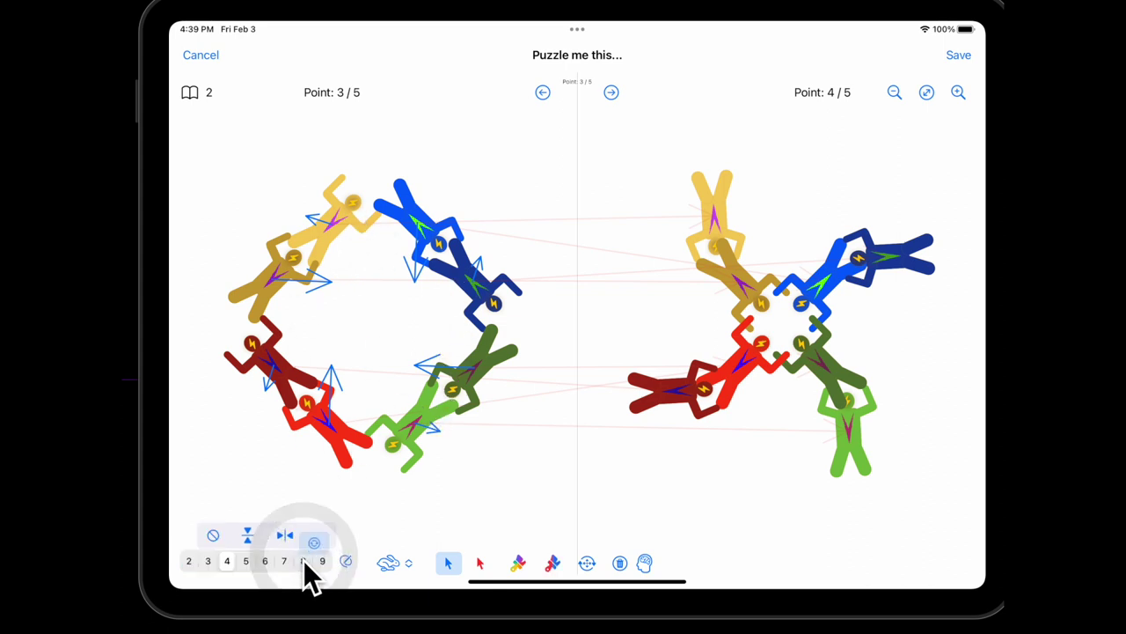
left_click(227, 560)
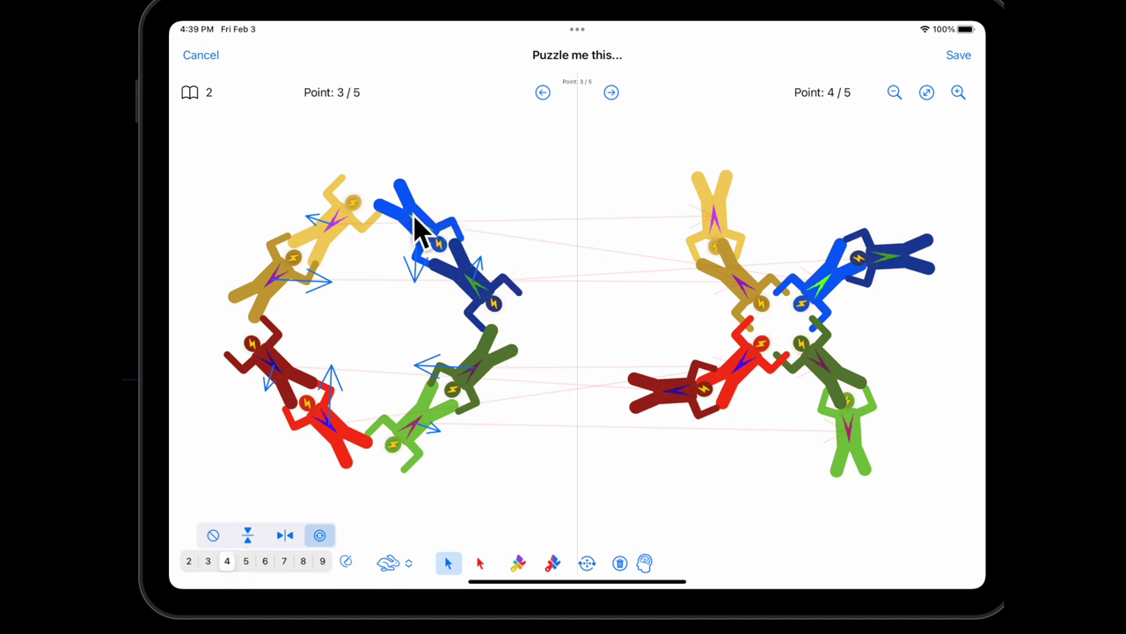
left_click_drag(420, 227, 901, 255)
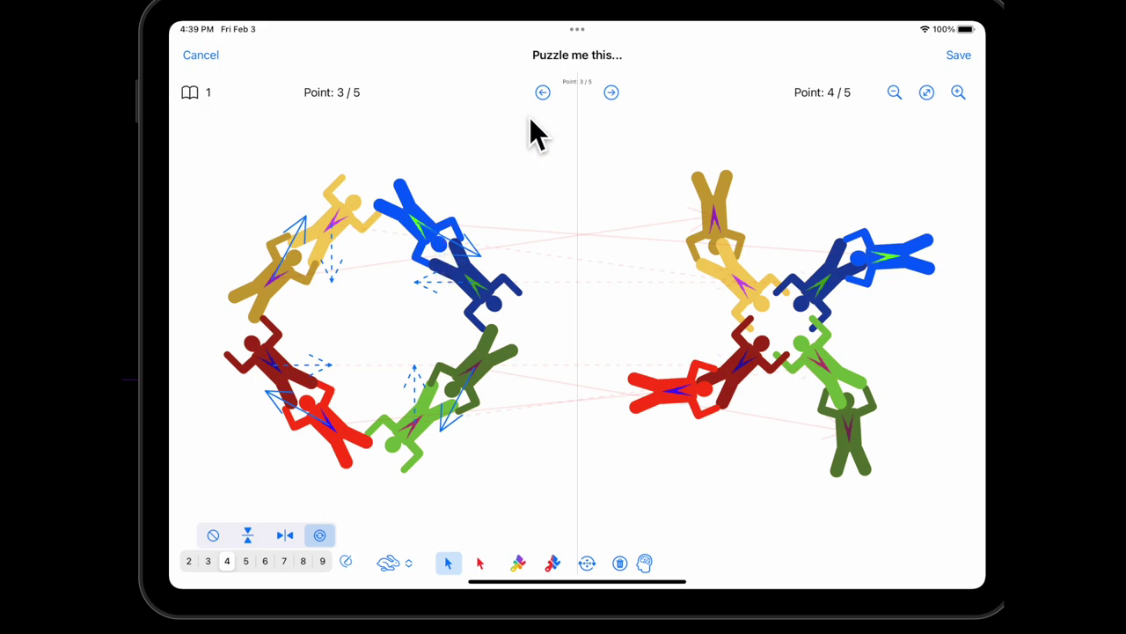
left_click(611, 92)
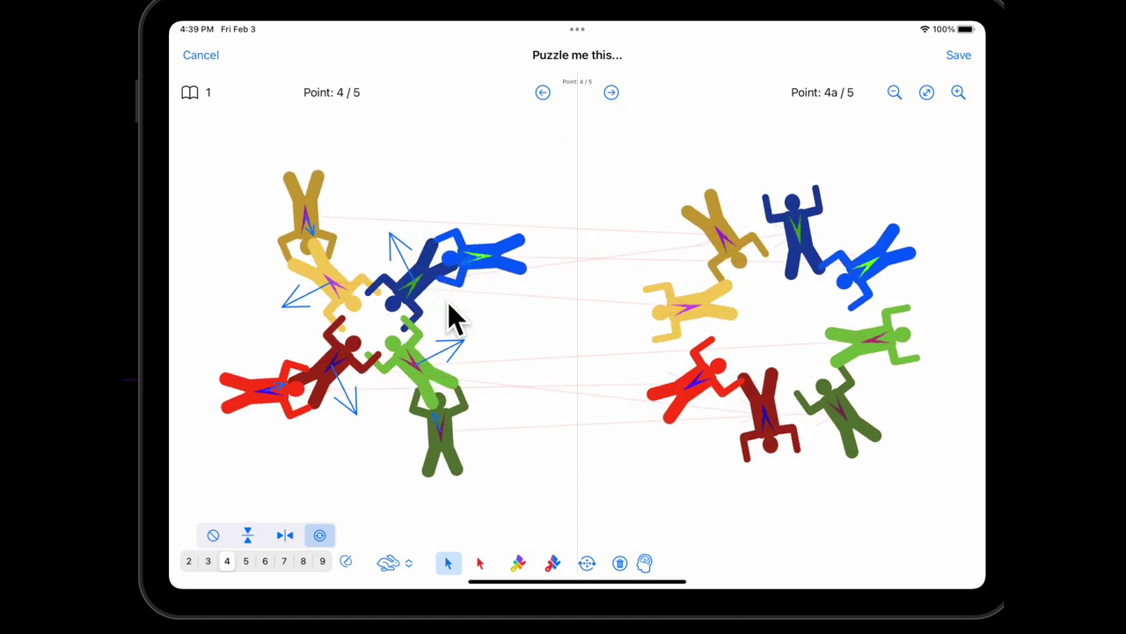
- Save the puzzled 8-jumper sequence and step through the design from point 1 to point 4, including inter 2a
left_click(959, 57)
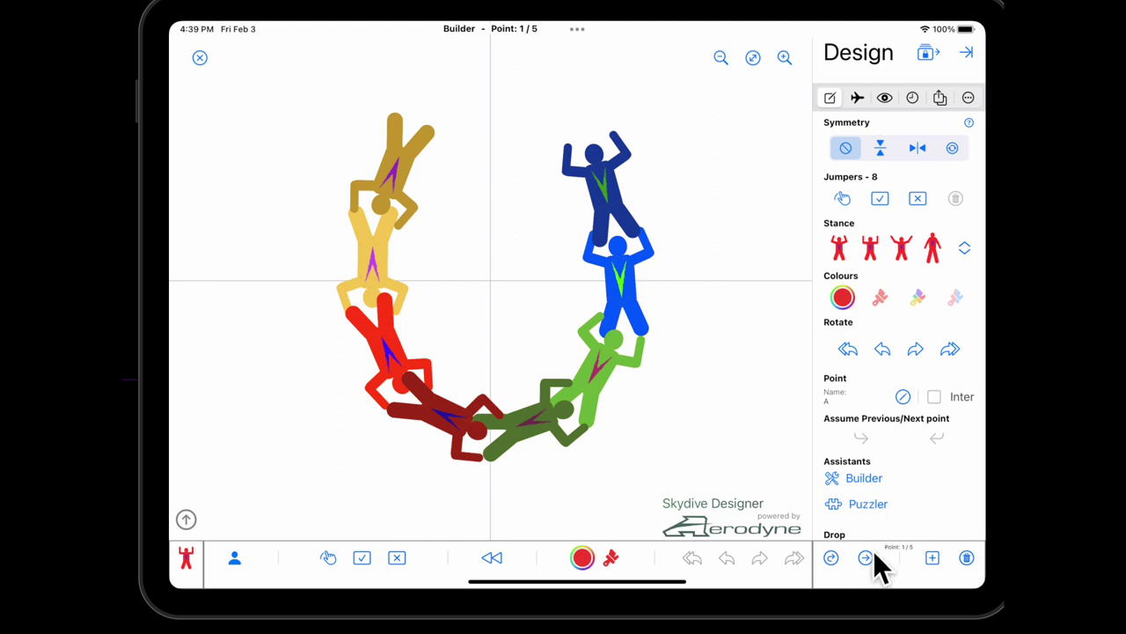
left_click(868, 555)
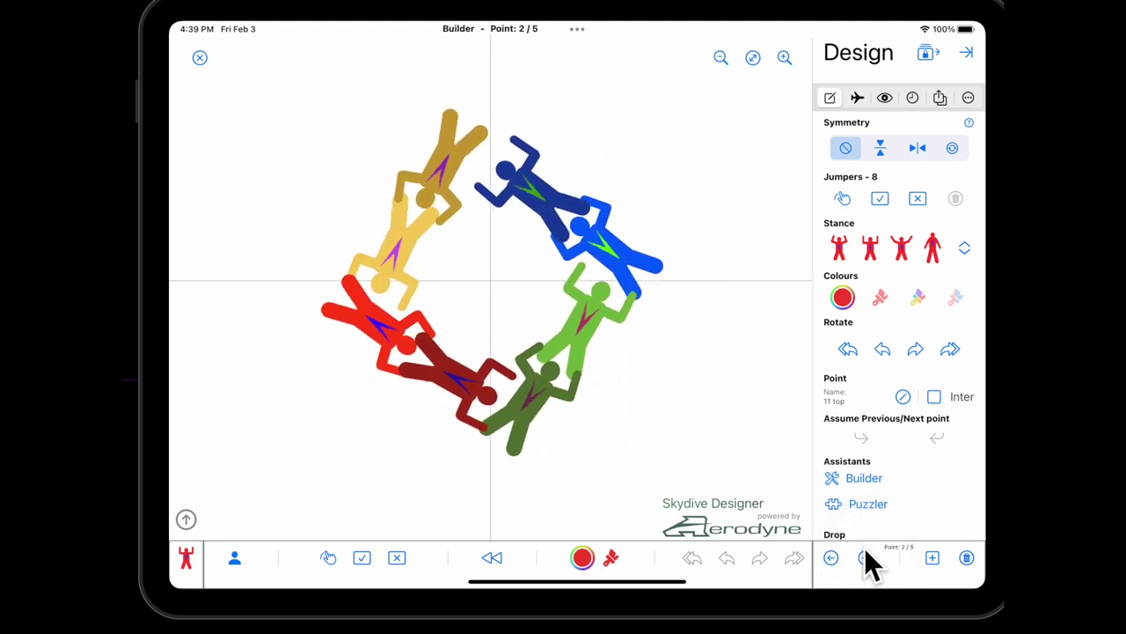
left_click(866, 558)
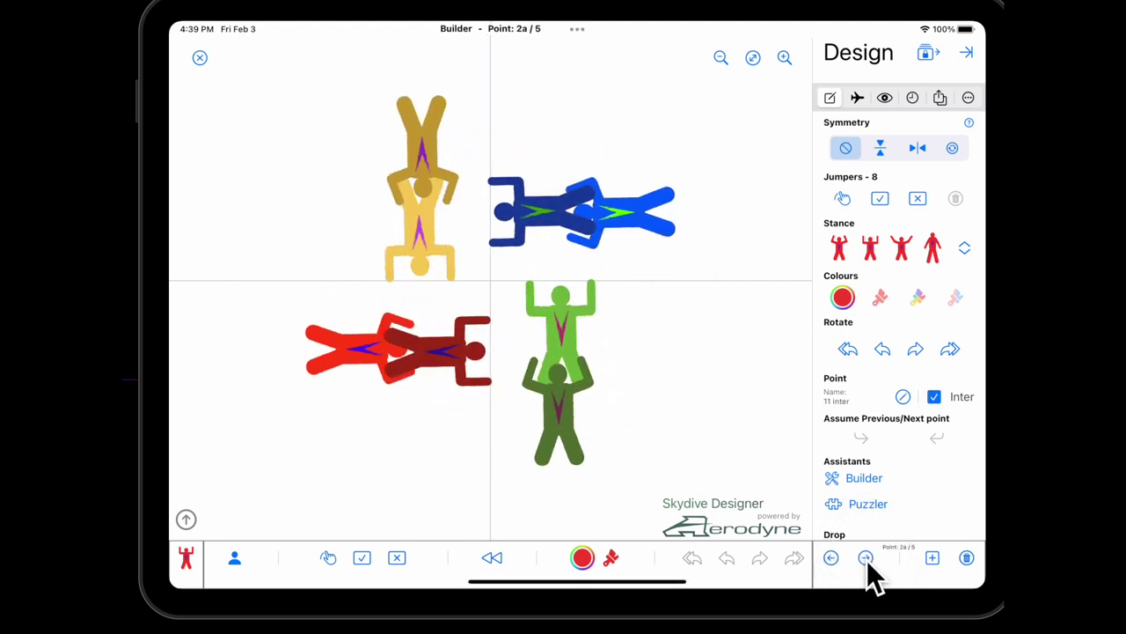
left_click(865, 556)
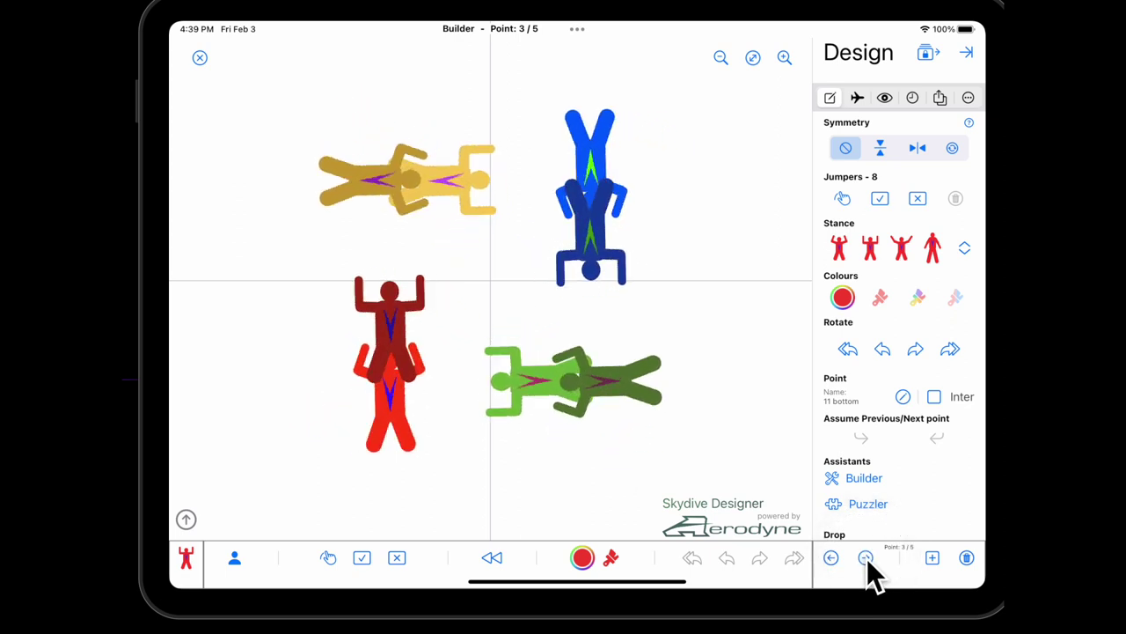
left_click(866, 558)
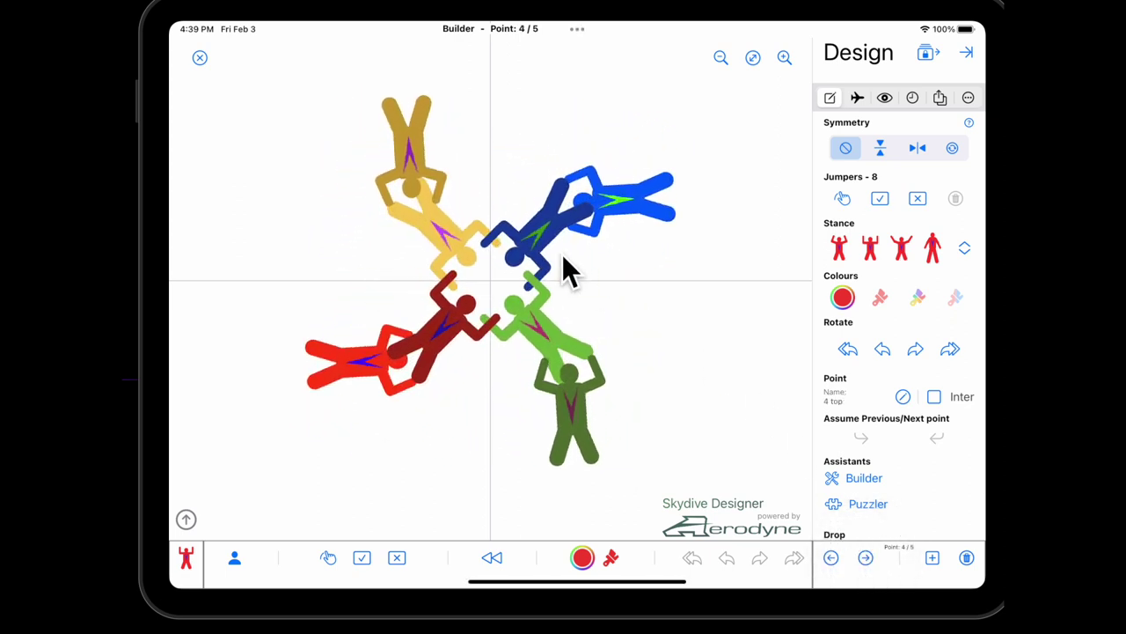
- At point 4, set rotational symmetry to 4, rotate the outer bright blue jumper with its rotation ring, and advance to point 4a
left_click(953, 148)
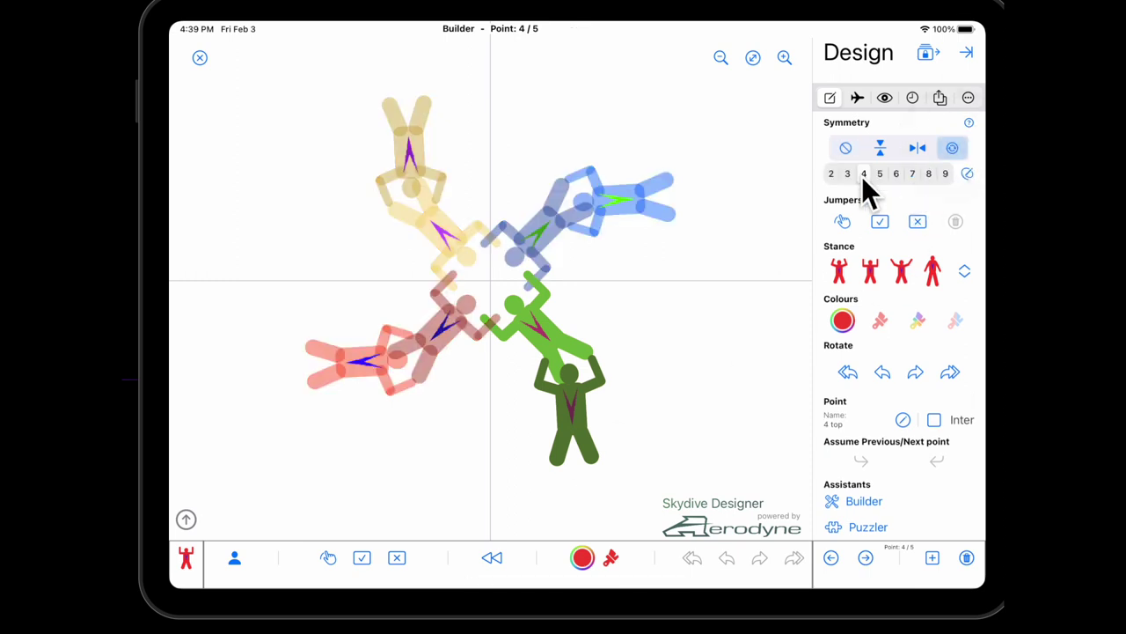
left_click(864, 175)
left_click(609, 212)
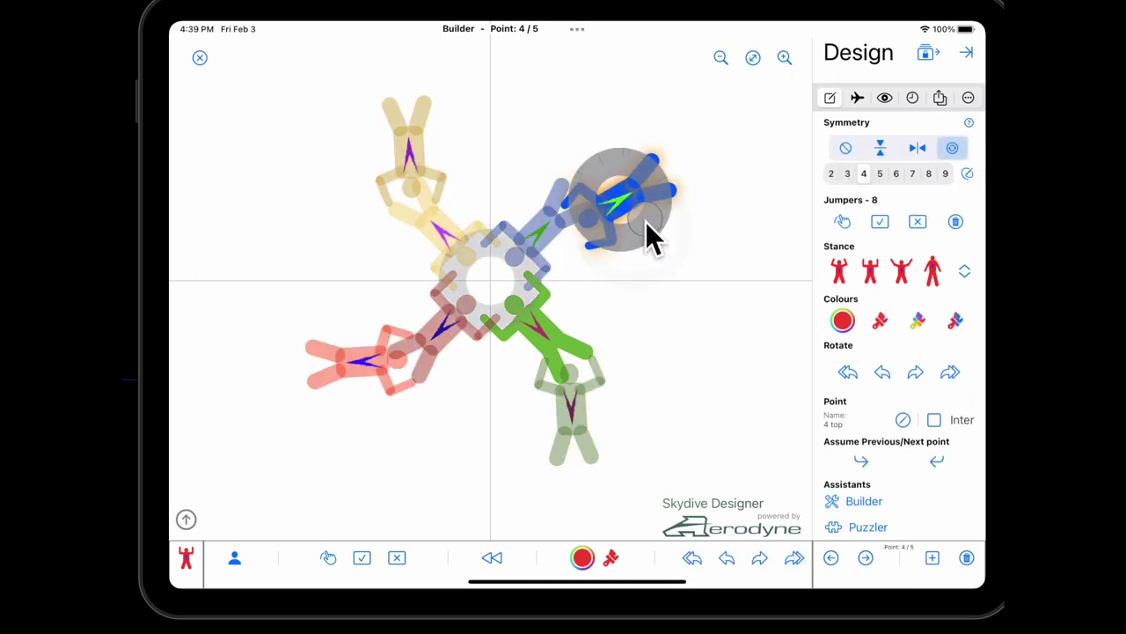
left_click_drag(650, 236, 623, 196)
left_click(866, 557)
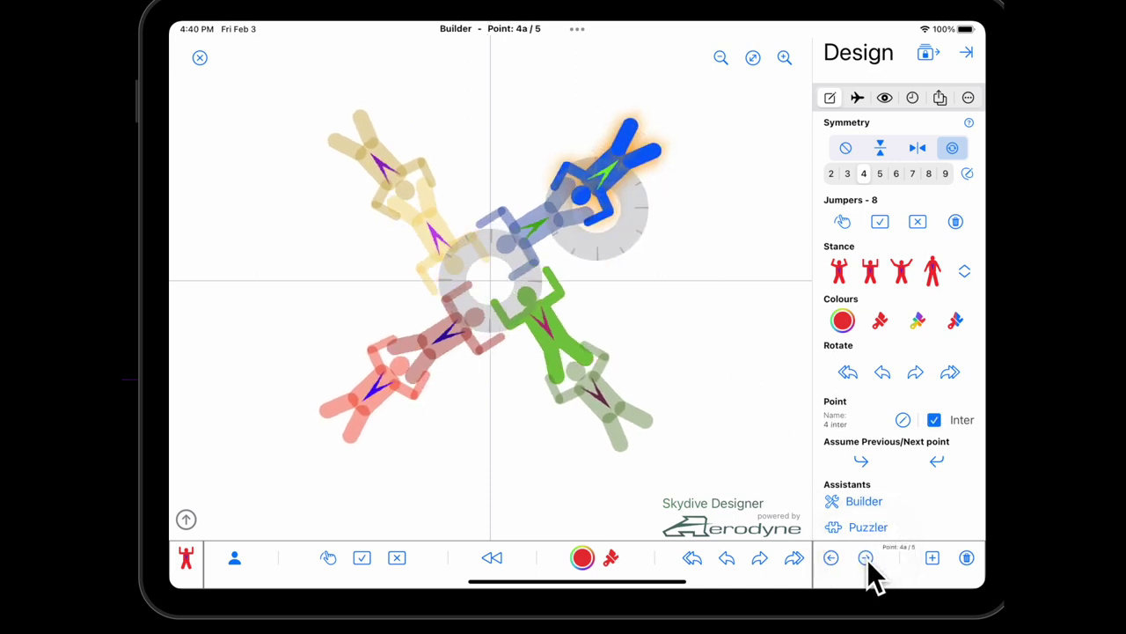